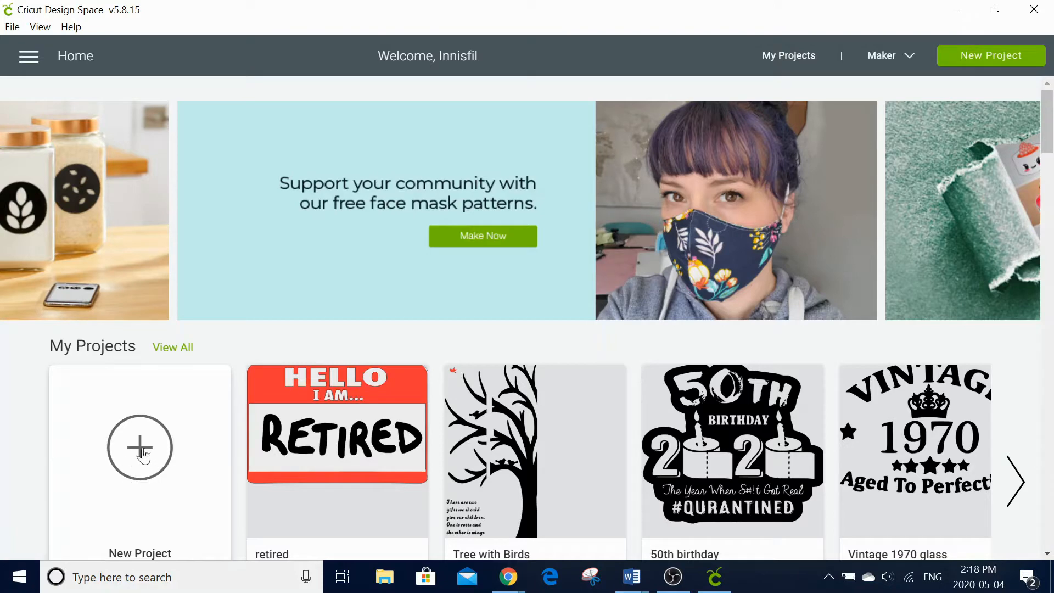
Start a new blank project and review the canvas grid, units and offline saving settings
left_click(136, 461)
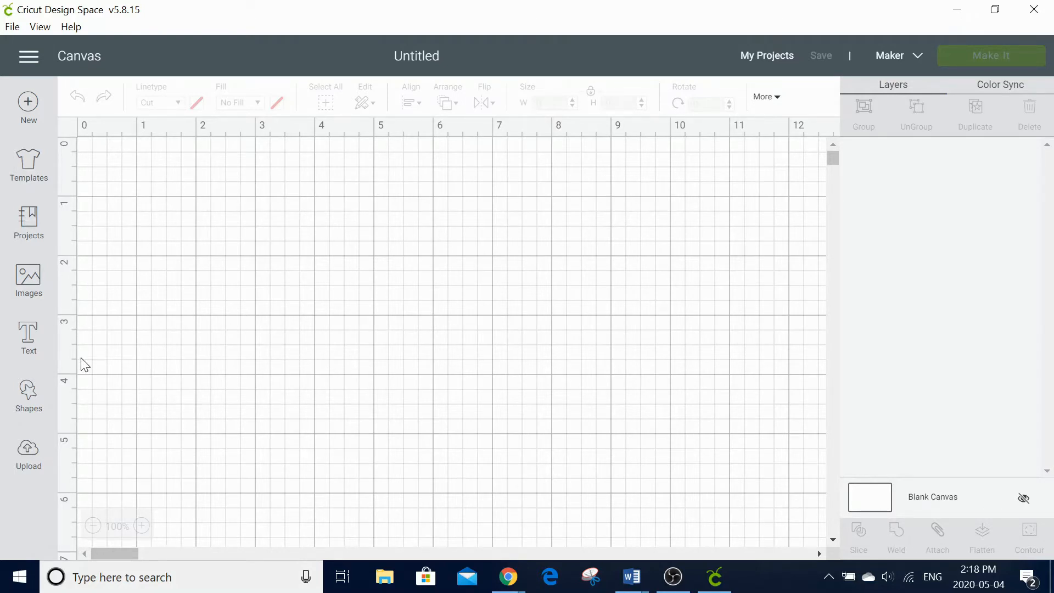
left_click(29, 61)
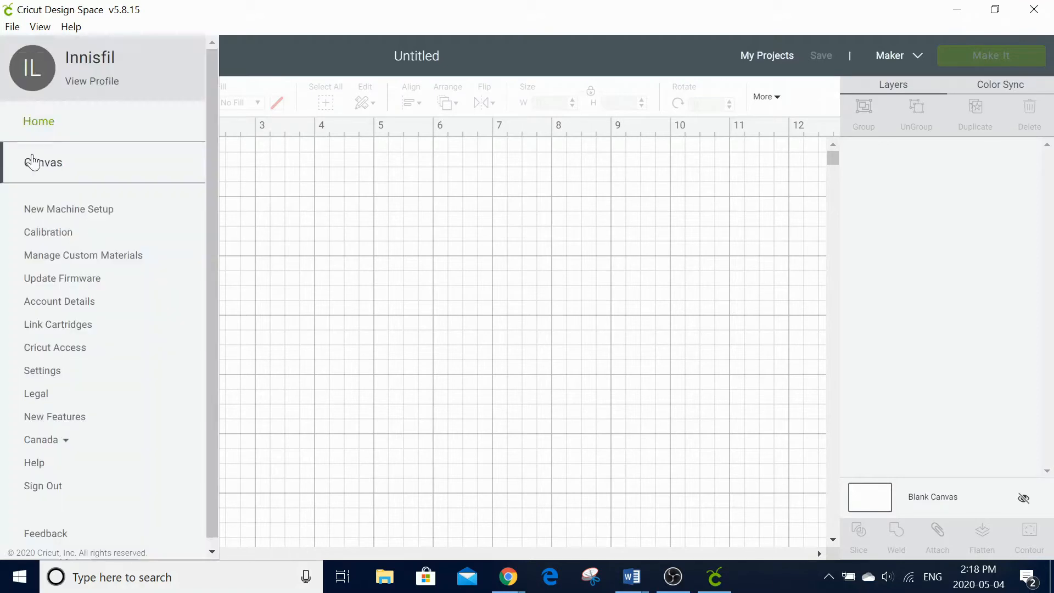
left_click(66, 373)
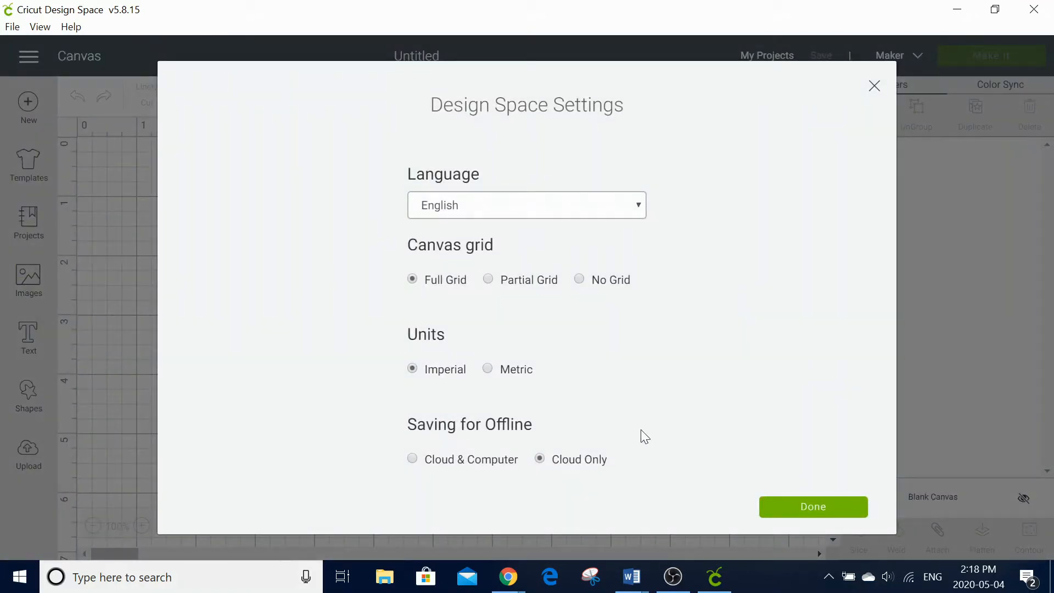
left_click(810, 508)
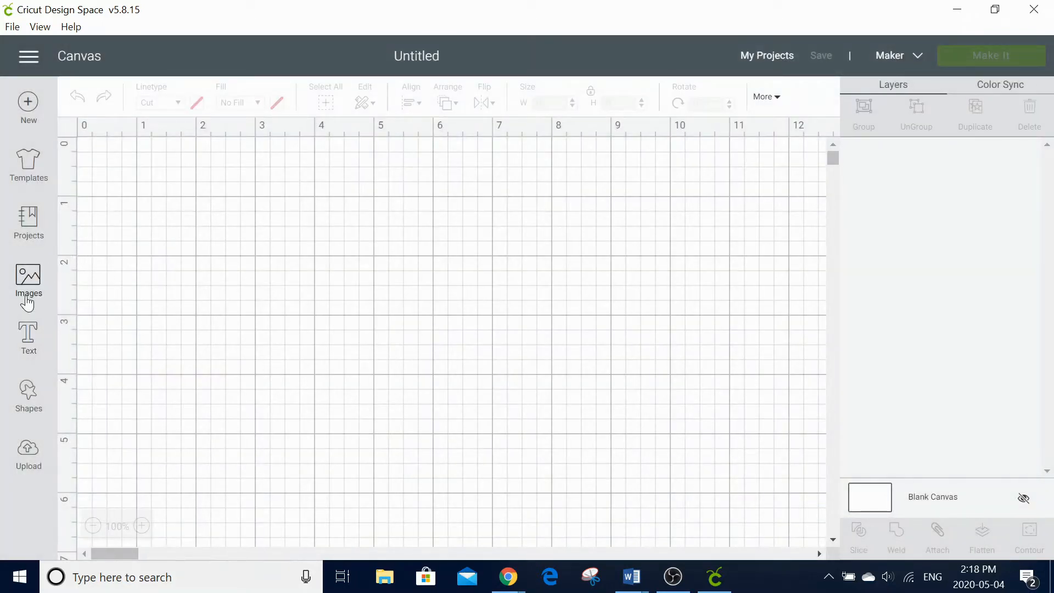
Add a square to the canvas, unlock its proportions and stretch it into a rectangle about 5.33 by 4.57 inches
left_click(28, 392)
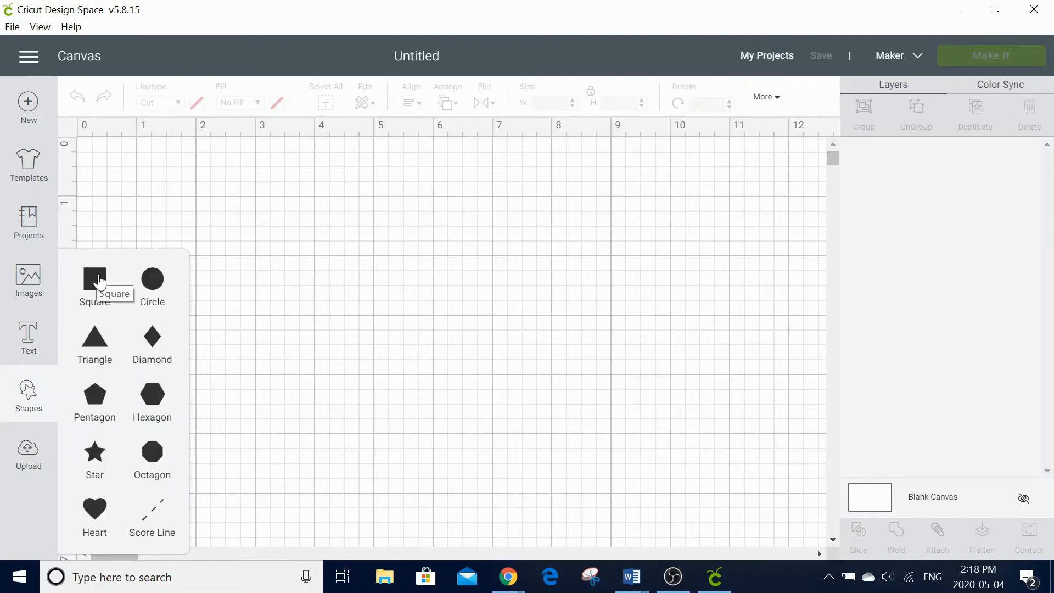
left_click(99, 281)
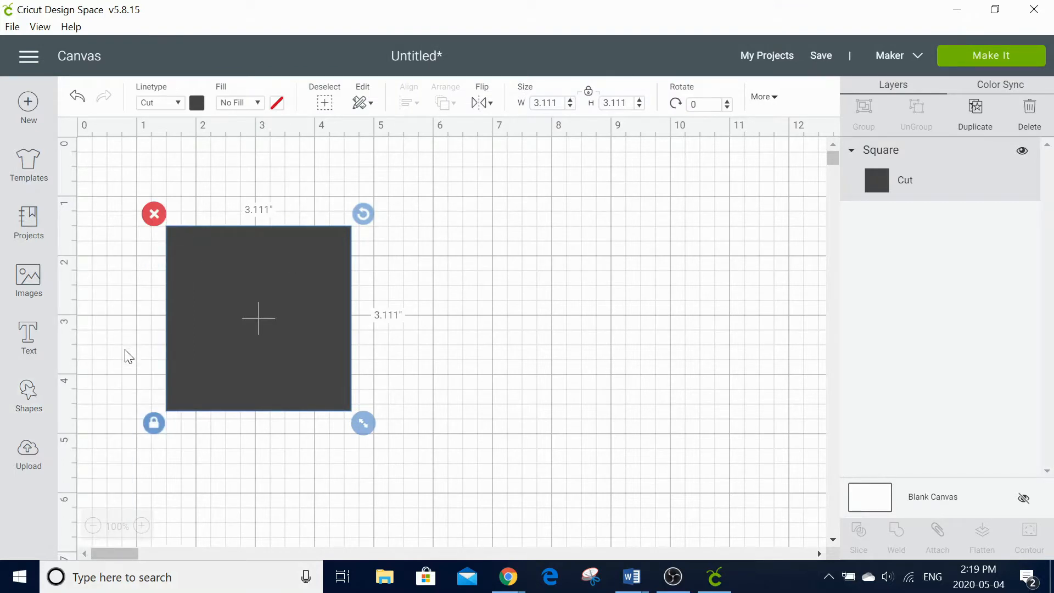
left_click(156, 423)
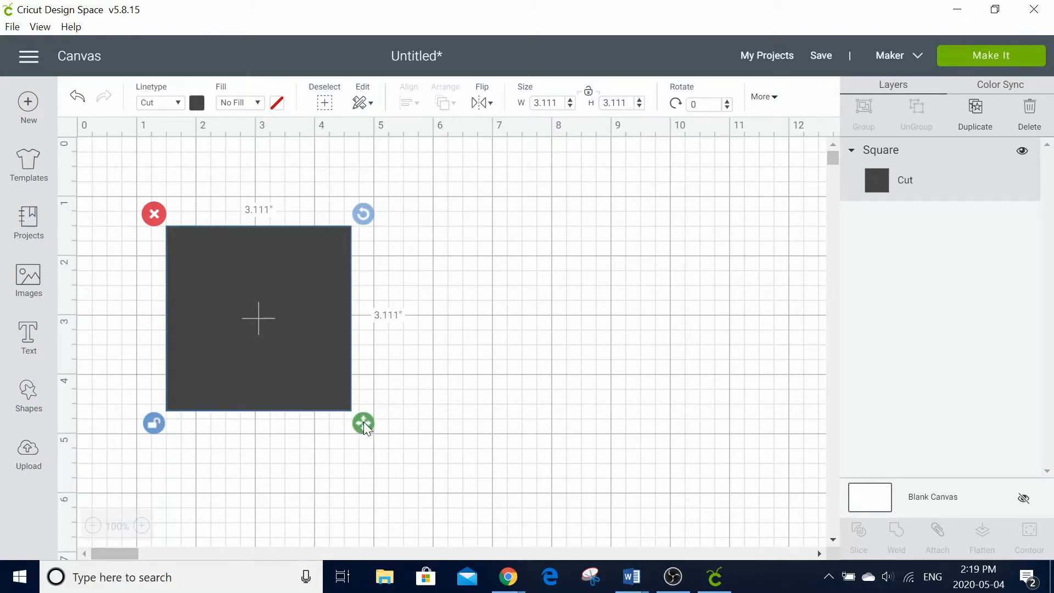
left_click_drag(365, 427, 499, 515)
left_click_drag(403, 407, 372, 370)
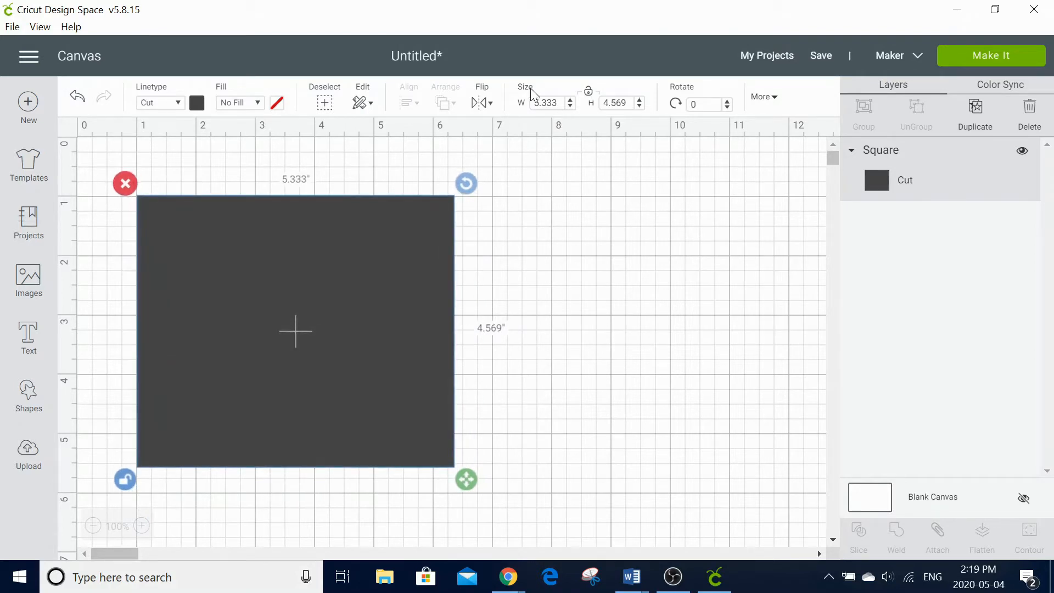
Set the rectangle to 6 inches wide and 8 inches high, and move it up to about y 0.52 inches
left_click(546, 102)
type("6")
key("Tab")
type("8")
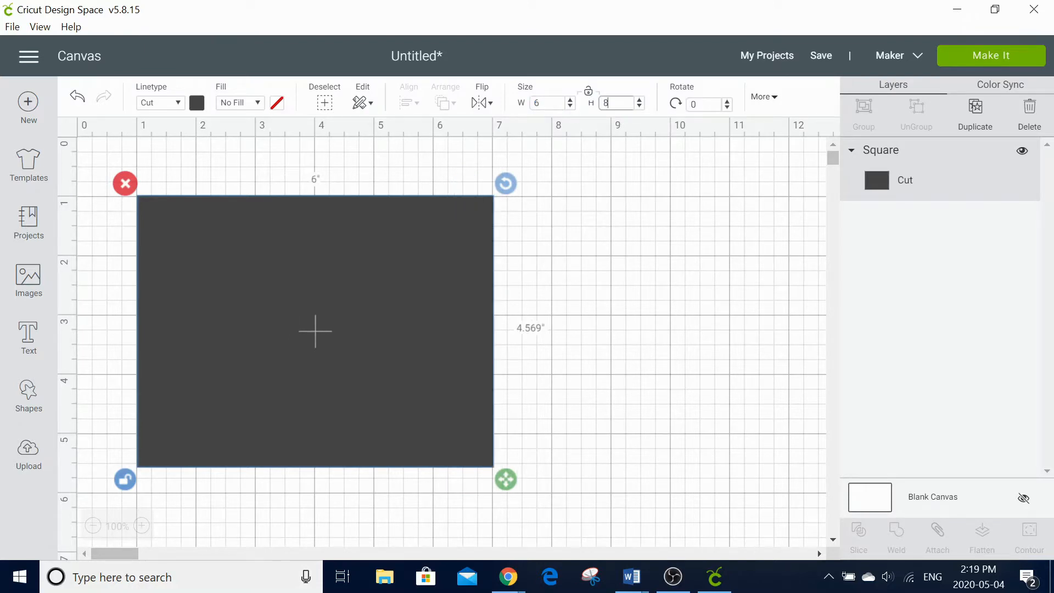
key("Return")
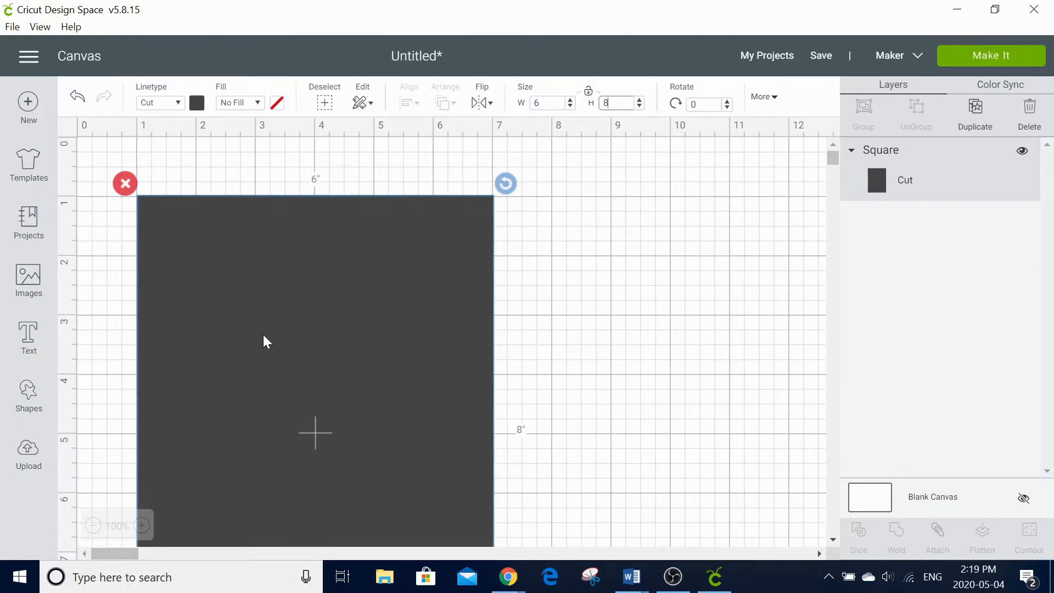
left_click(94, 527)
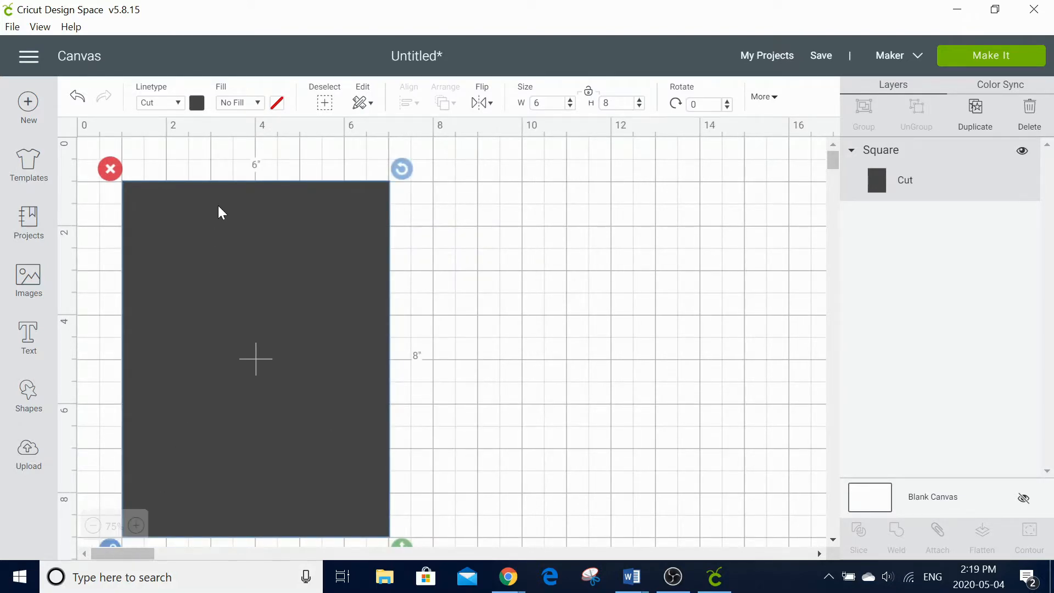
left_click_drag(218, 206, 218, 183)
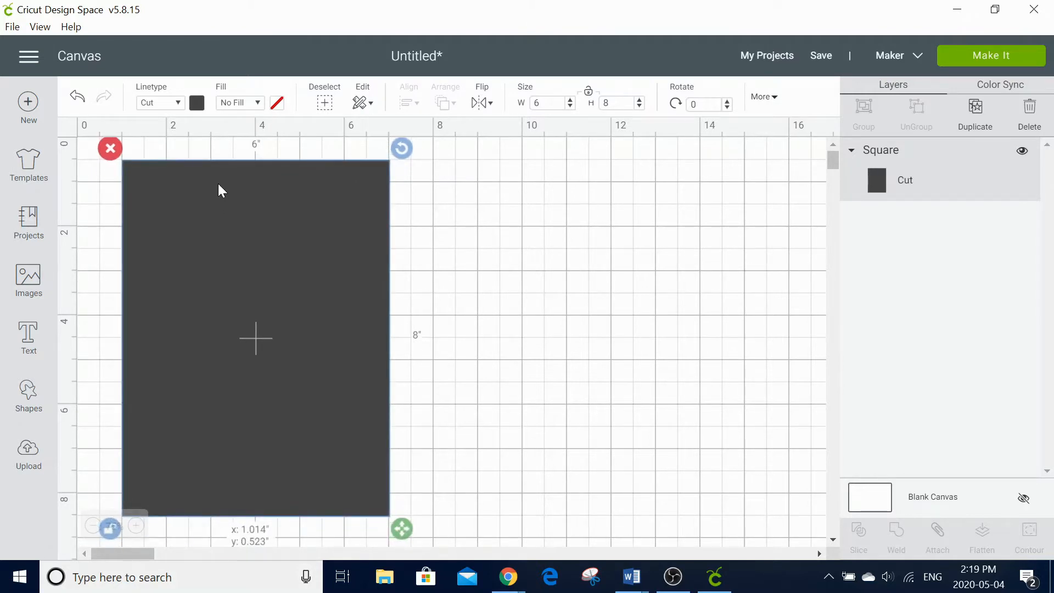
Change the rectangle's material color to light purple
left_click(199, 106)
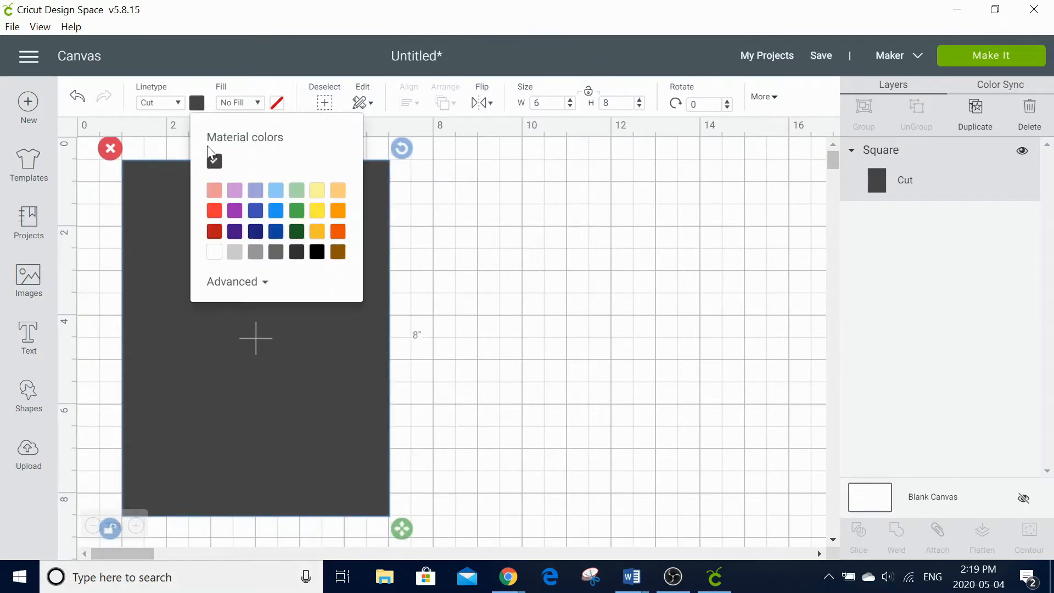
left_click(235, 191)
left_click(332, 350)
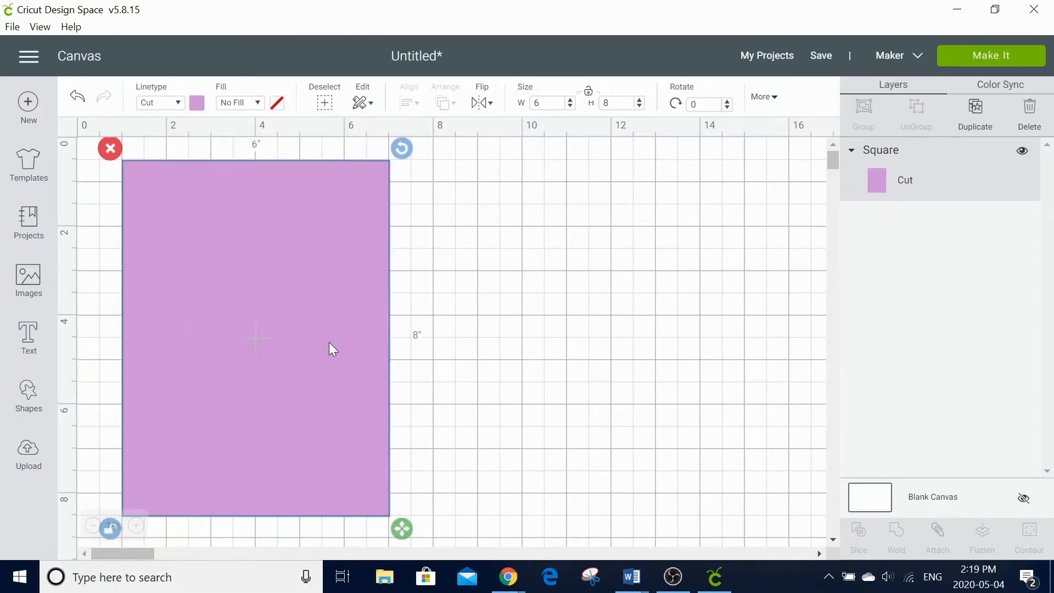
Duplicate the purple rectangle, placing the copy to the right of the original, and color the copy white
right_click(329, 343)
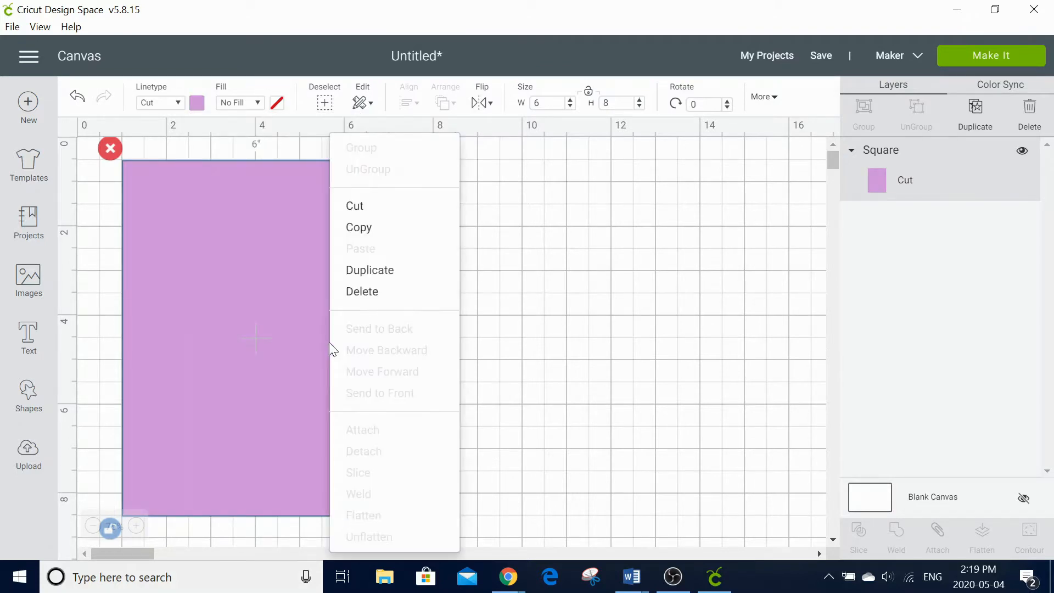
left_click(375, 282)
left_click_drag(332, 280, 622, 256)
left_click(196, 101)
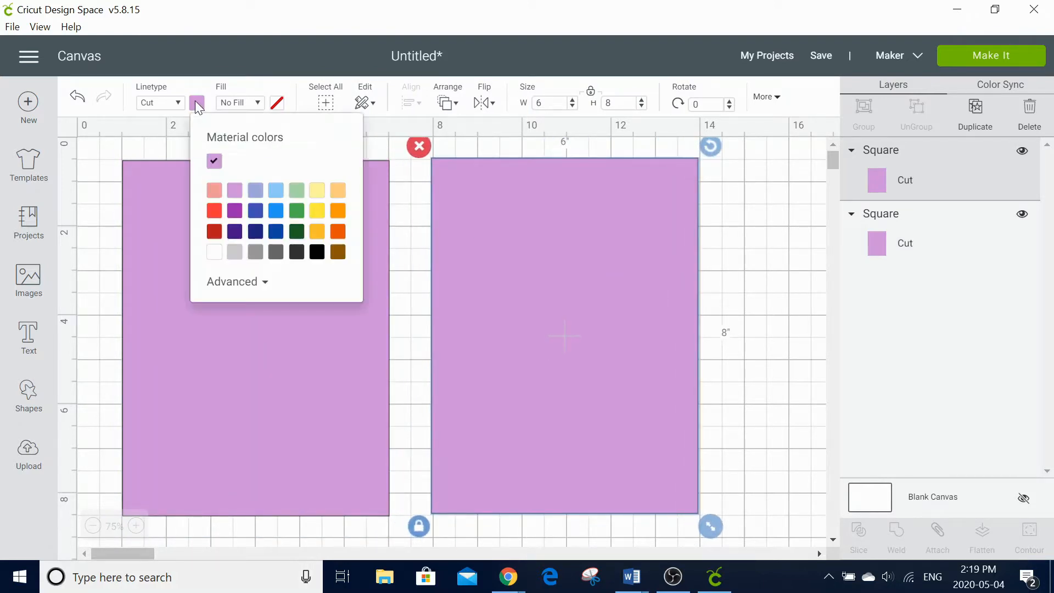
left_click(215, 253)
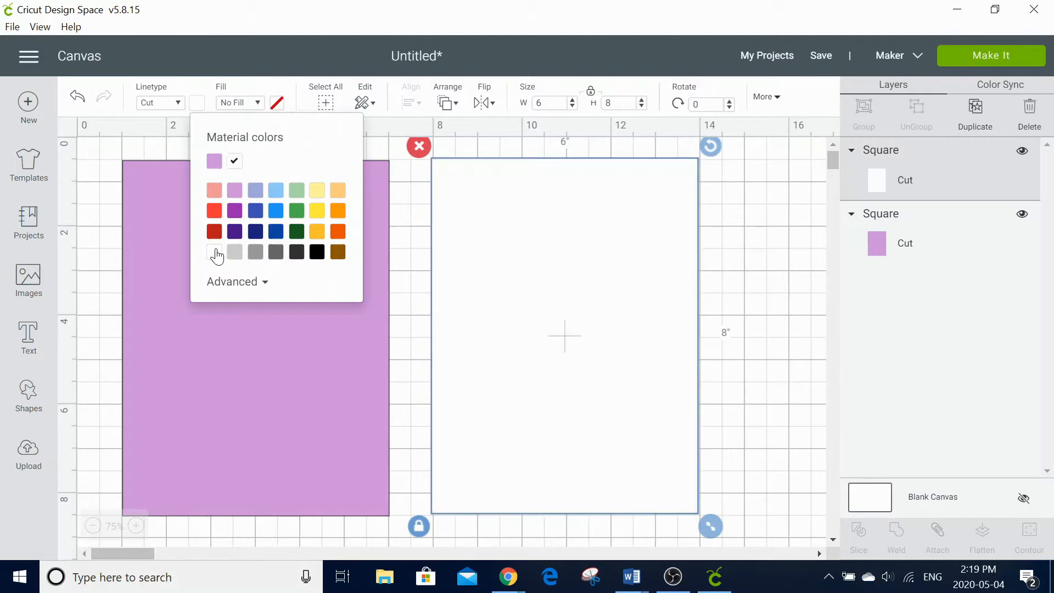
left_click(91, 312)
Add a score line over the purple rectangle, rotated 90 degrees and stretched to about 6.46 inches long
left_click(30, 395)
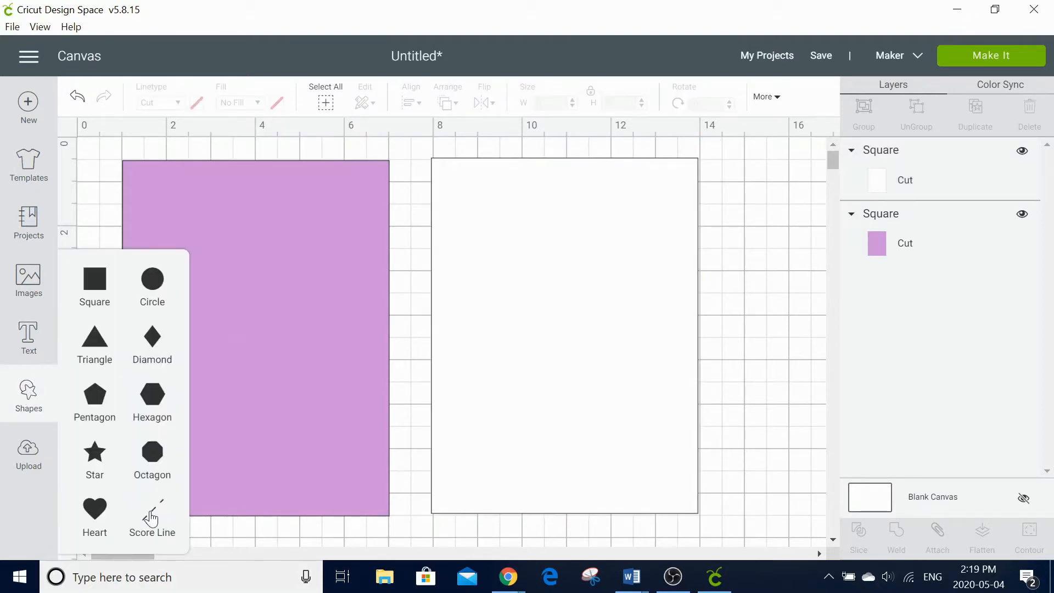
left_click(153, 519)
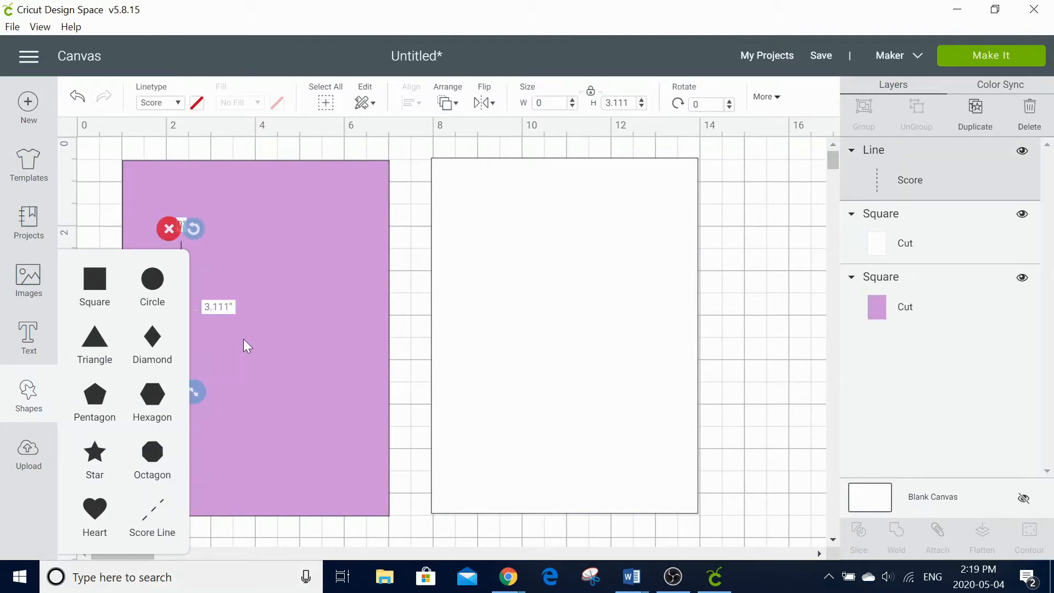
left_click(243, 338)
left_click(181, 287)
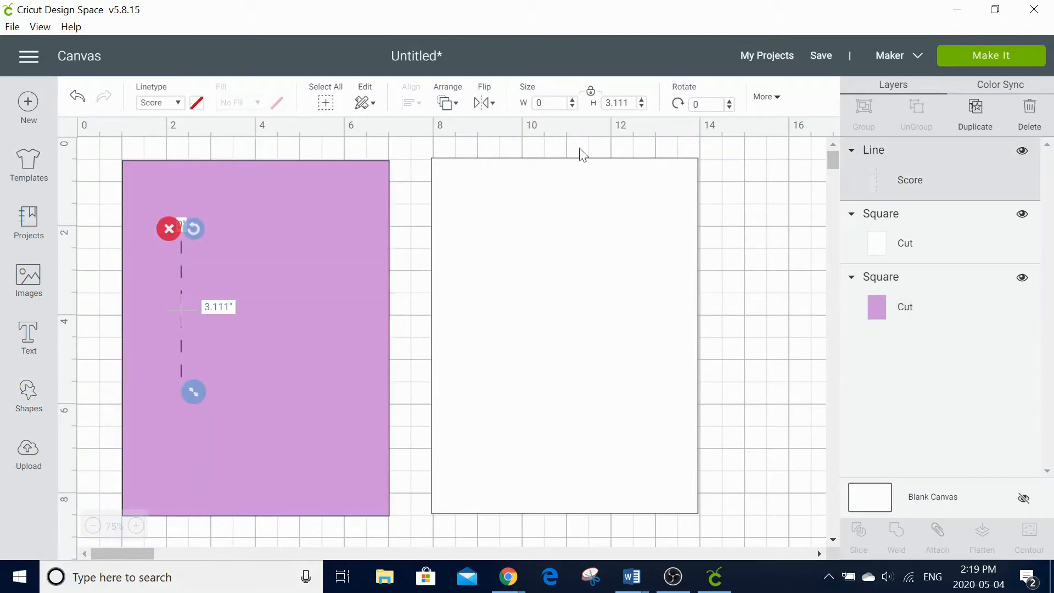
left_click(703, 104)
key("Return")
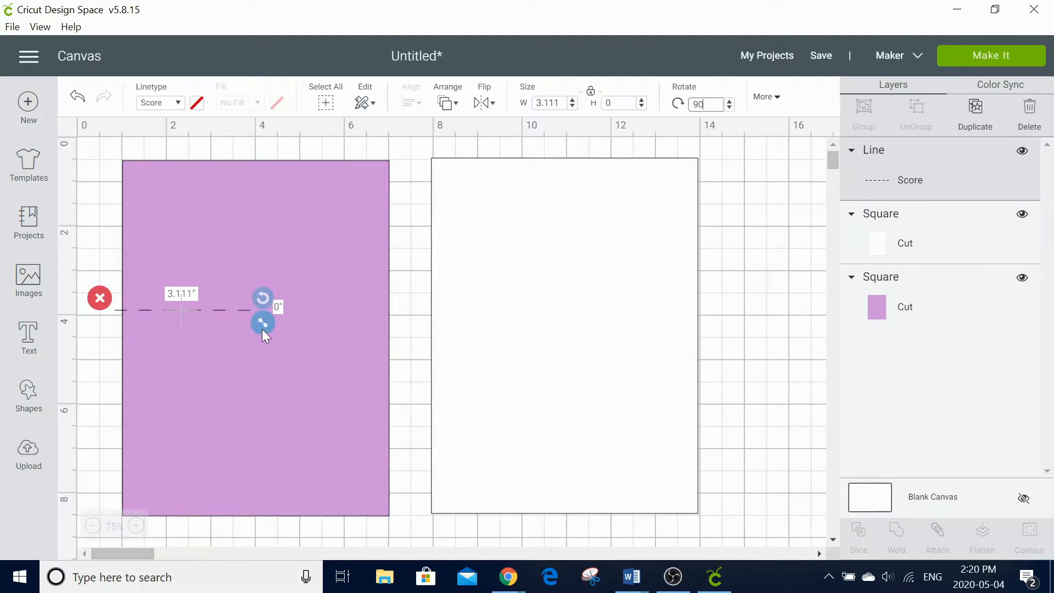
left_click_drag(263, 330, 413, 328)
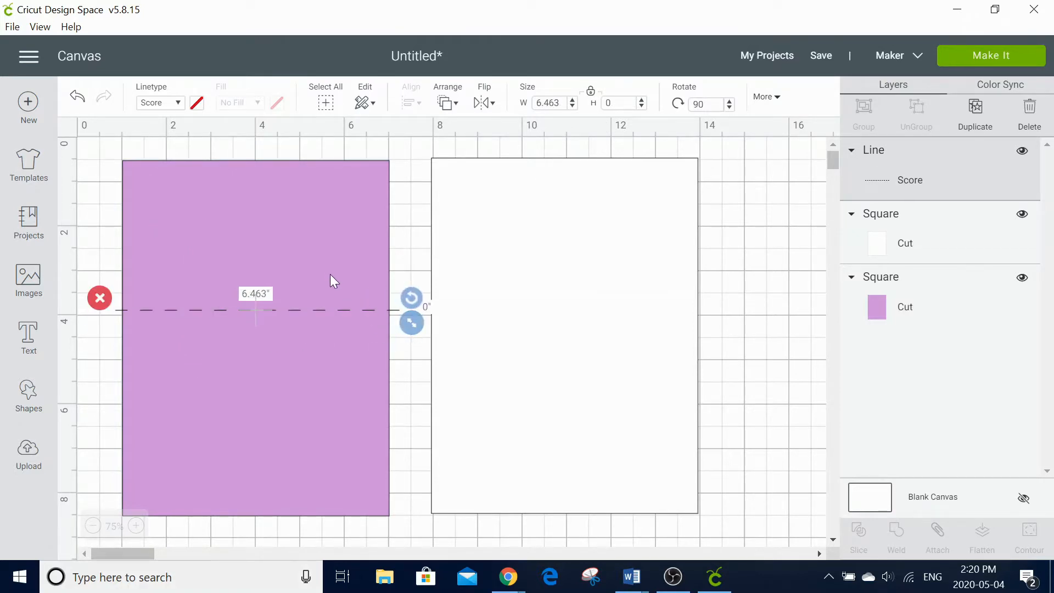
Center the score line horizontally and vertically on the purple rectangle
left_click(328, 267, "shift")
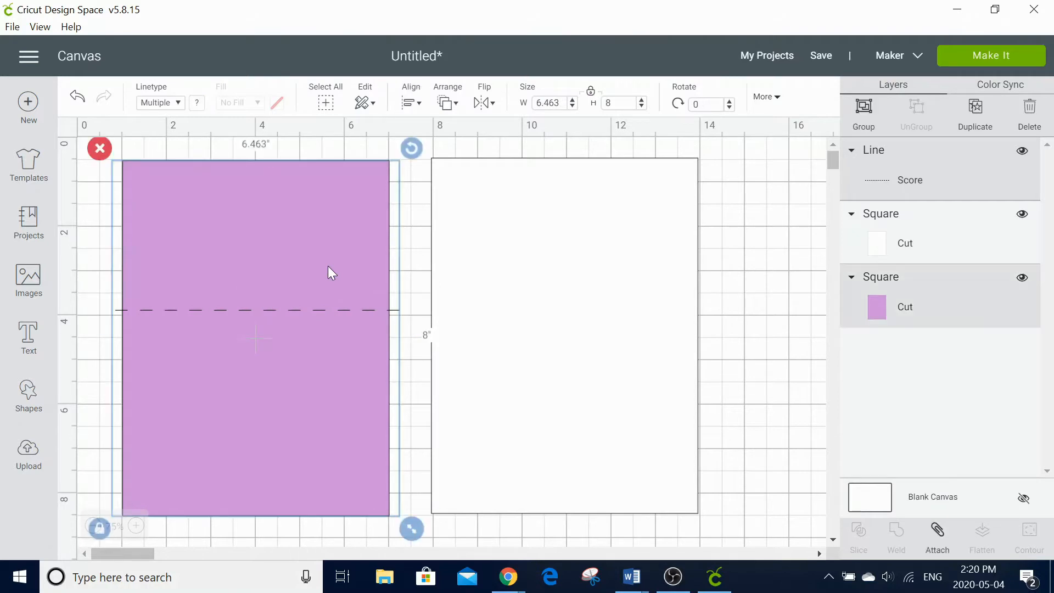
left_click(415, 104)
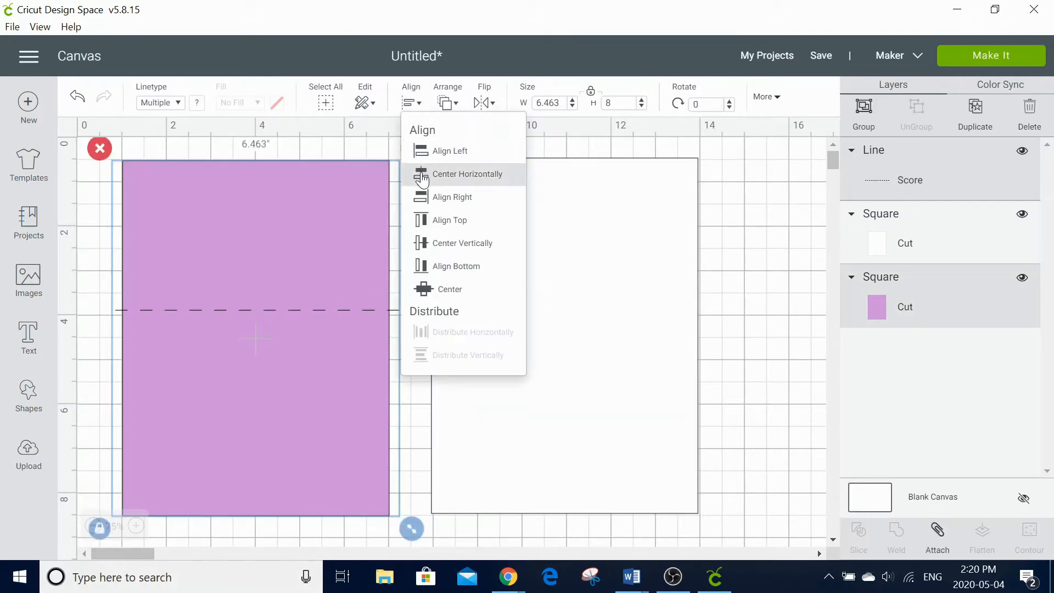
left_click(434, 173)
left_click(411, 103)
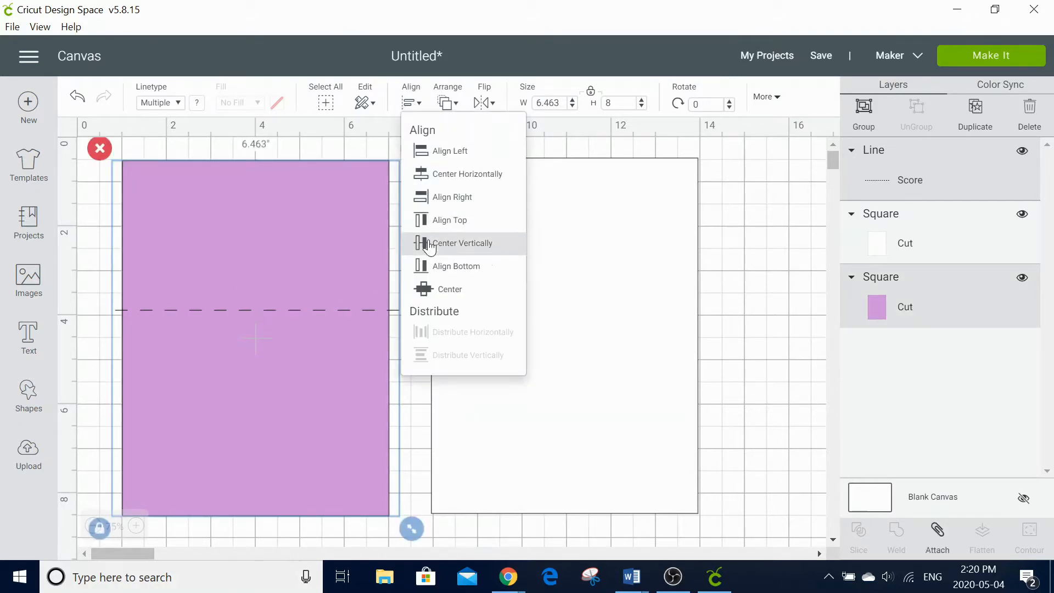
left_click(430, 243)
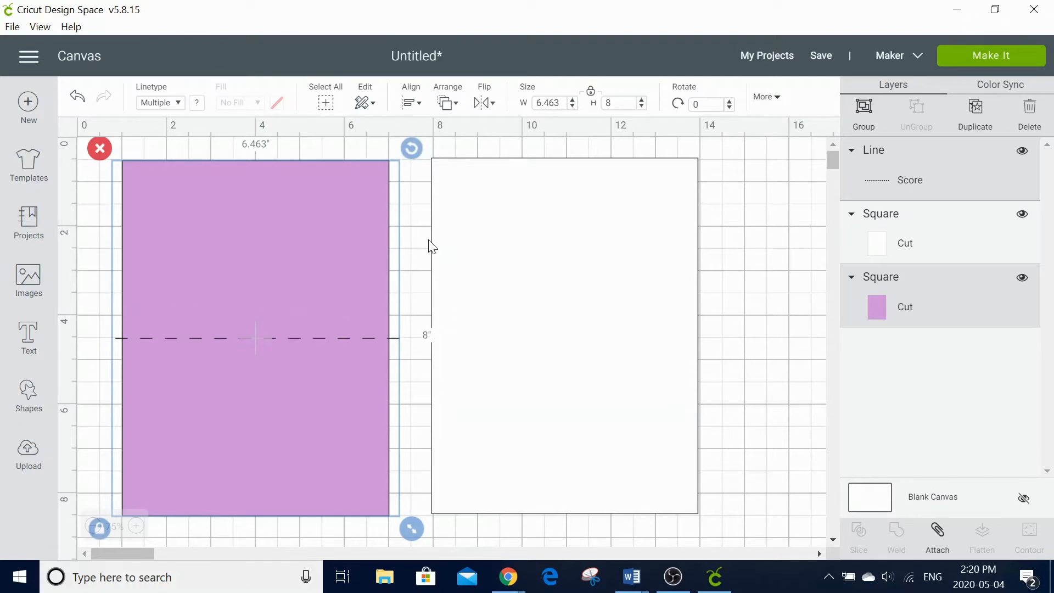
left_click(412, 363)
Add a second score line over the white rectangle, rotated 90 degrees and stretched to about 5.85 inches long
left_click(32, 399)
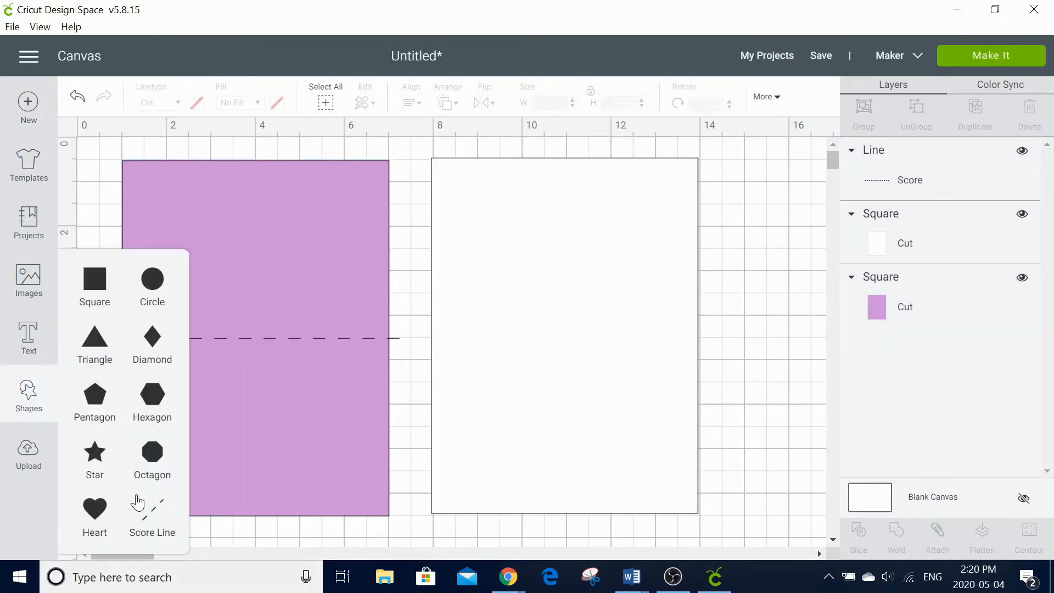
left_click(153, 506)
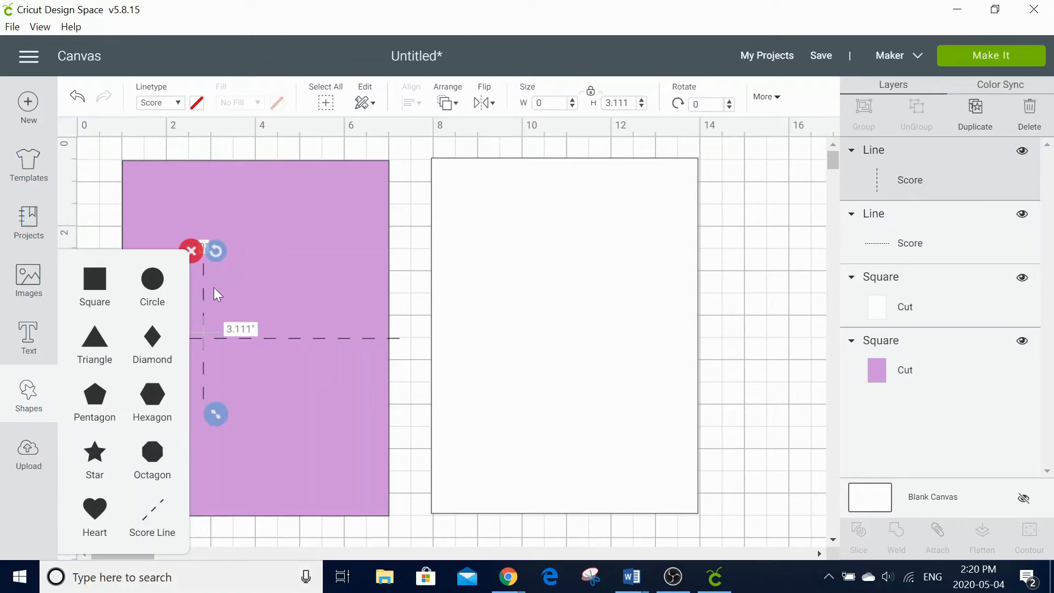
left_click_drag(203, 291, 525, 298)
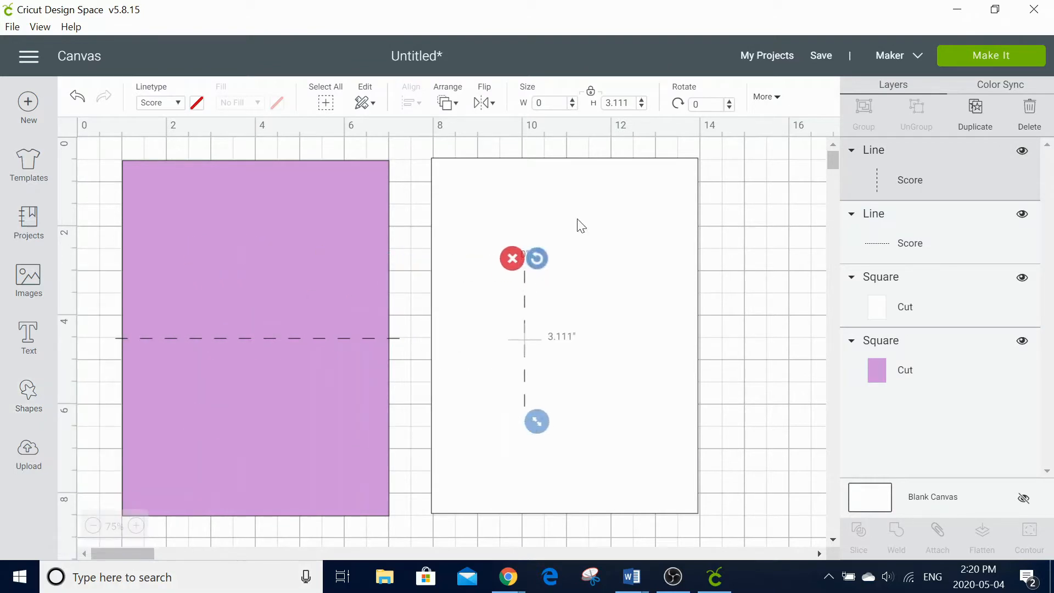
left_click(707, 106)
type("90")
key("Return")
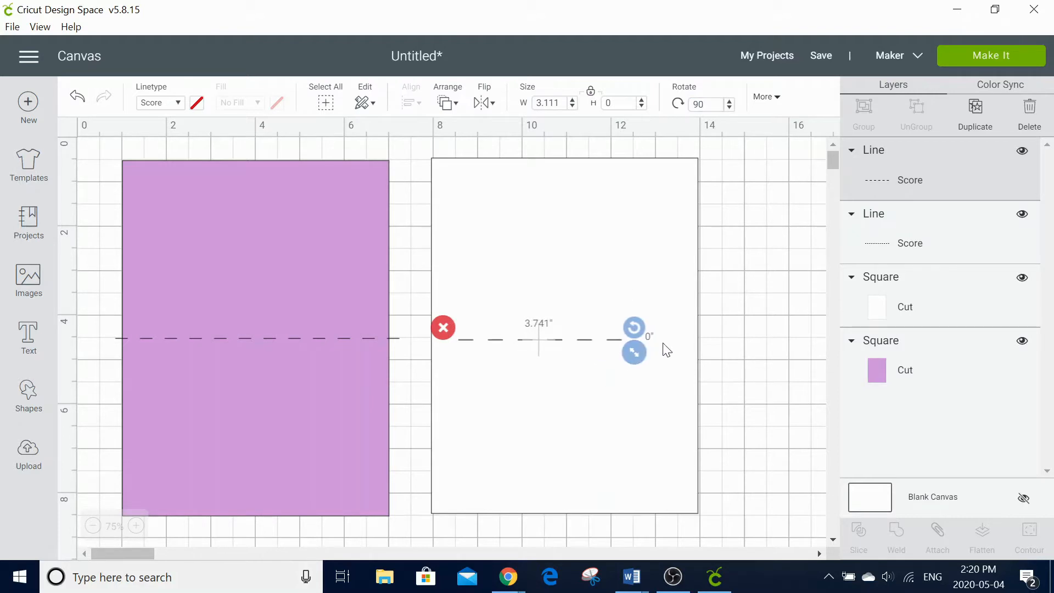
left_click_drag(667, 349, 729, 353)
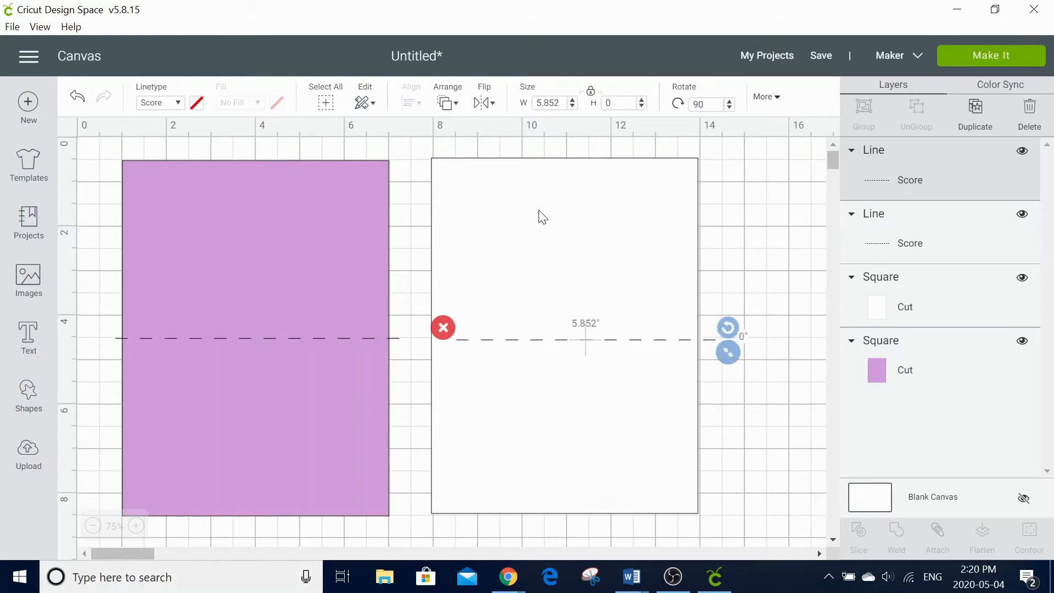
Align the second score line with the white rectangle, centered horizontally and vertically
left_click(543, 218, "shift")
left_click(413, 102)
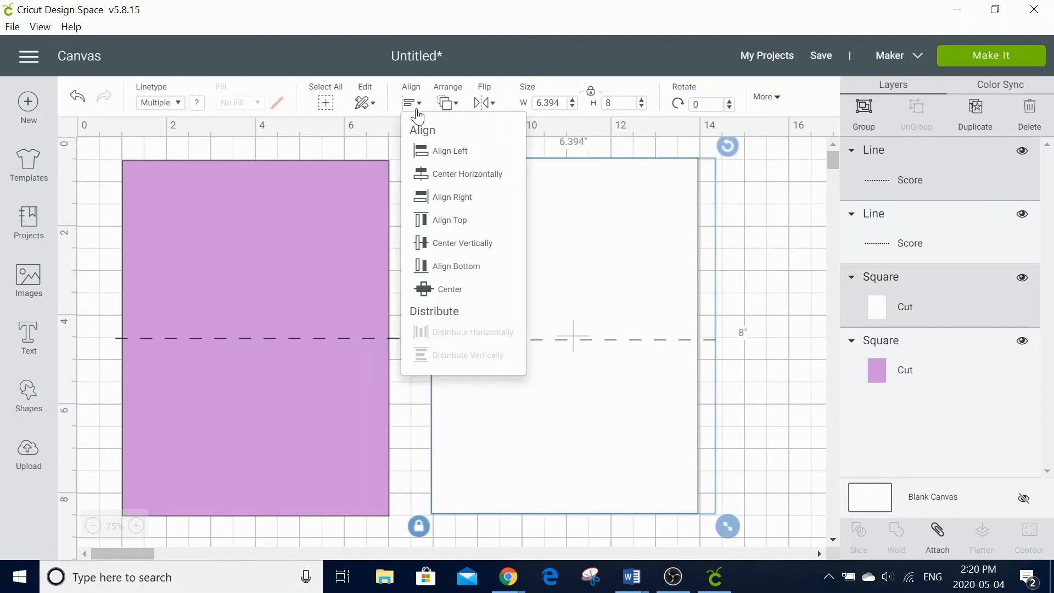
left_click(413, 103)
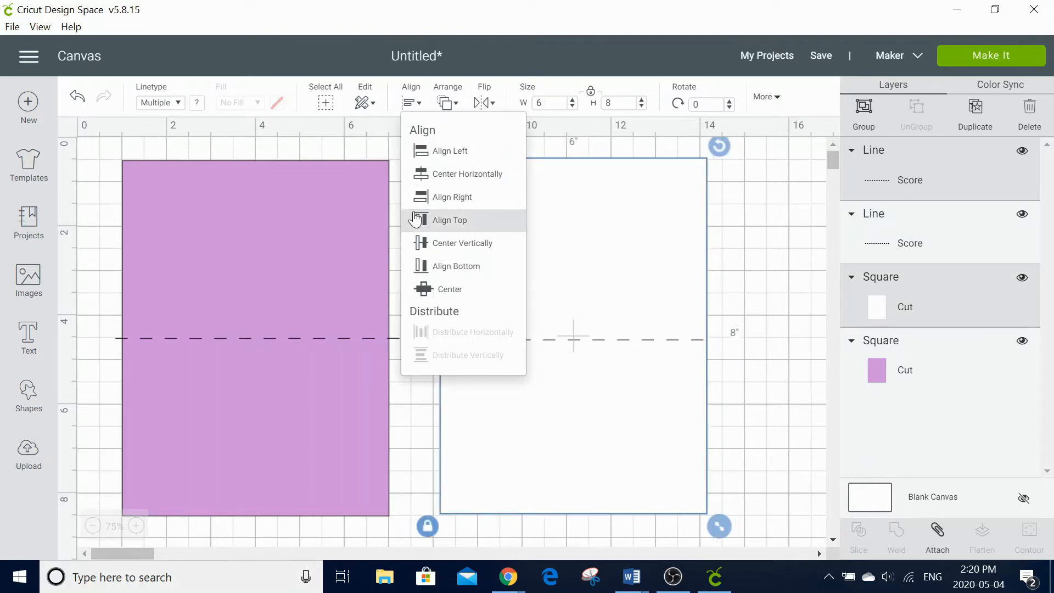
left_click(426, 241)
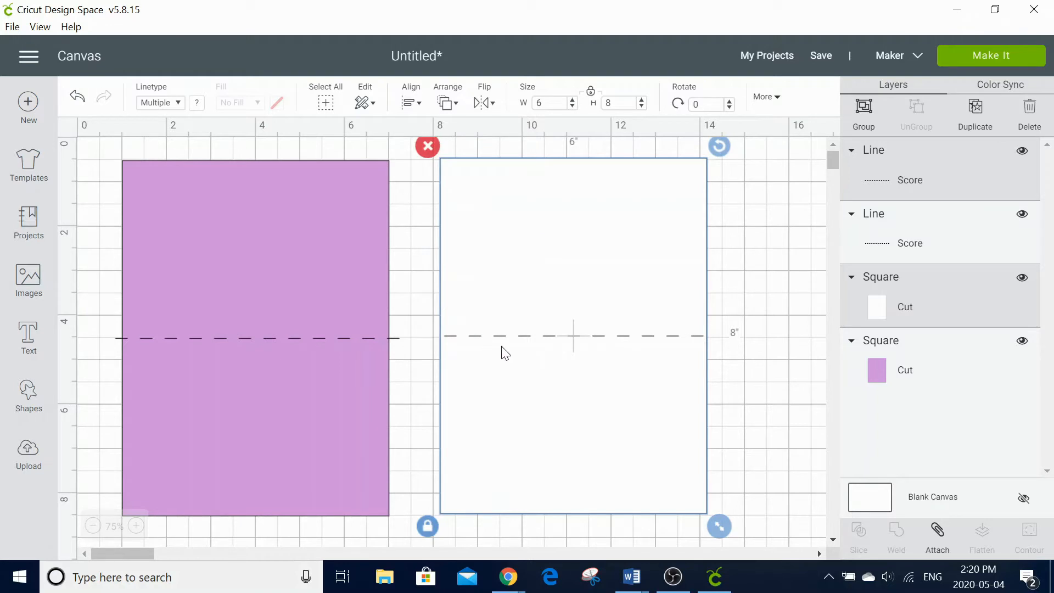
left_click(744, 262)
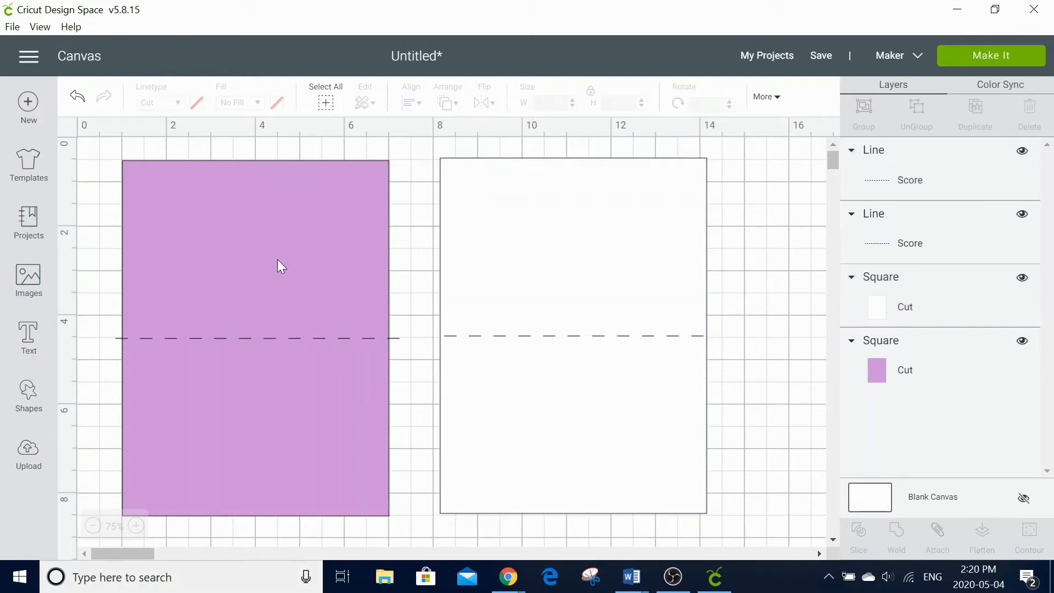
Attach each score line to its own rectangle, first on the purple one and then on the white one
left_click(298, 337)
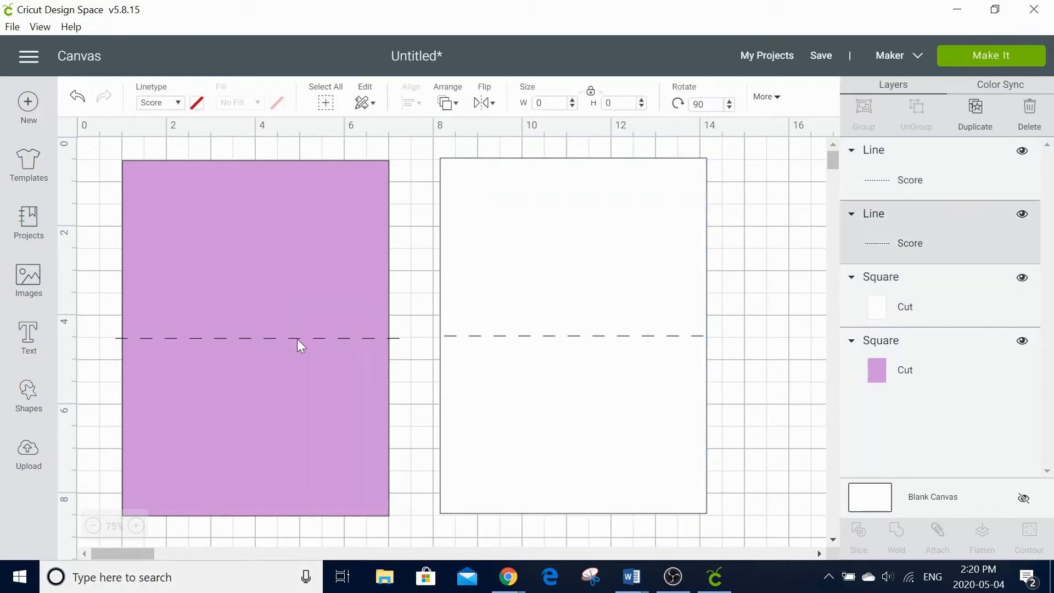
left_click(304, 303, "shift")
left_click(937, 533)
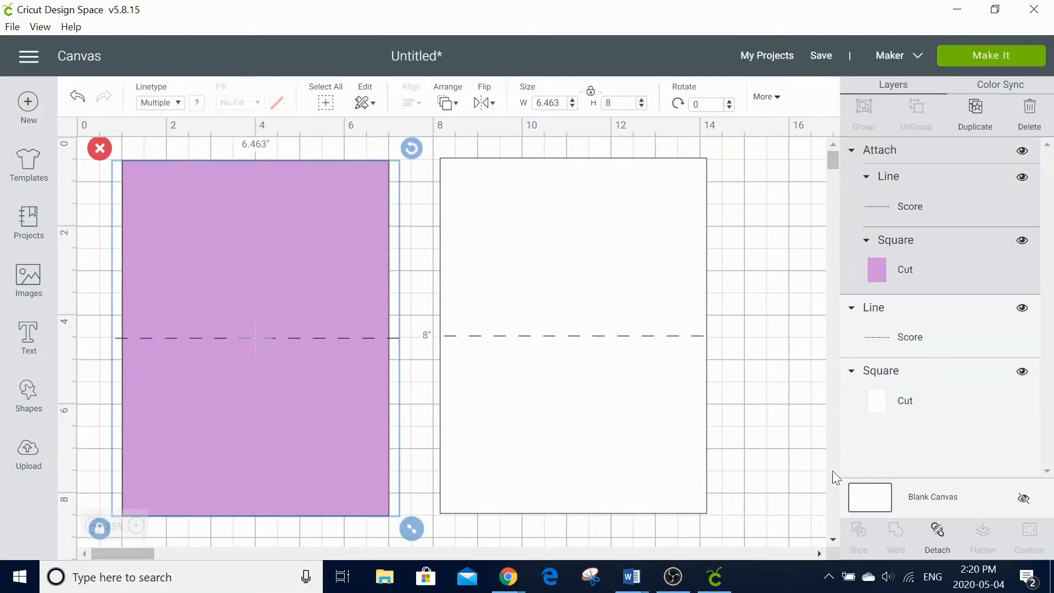
left_click(660, 341)
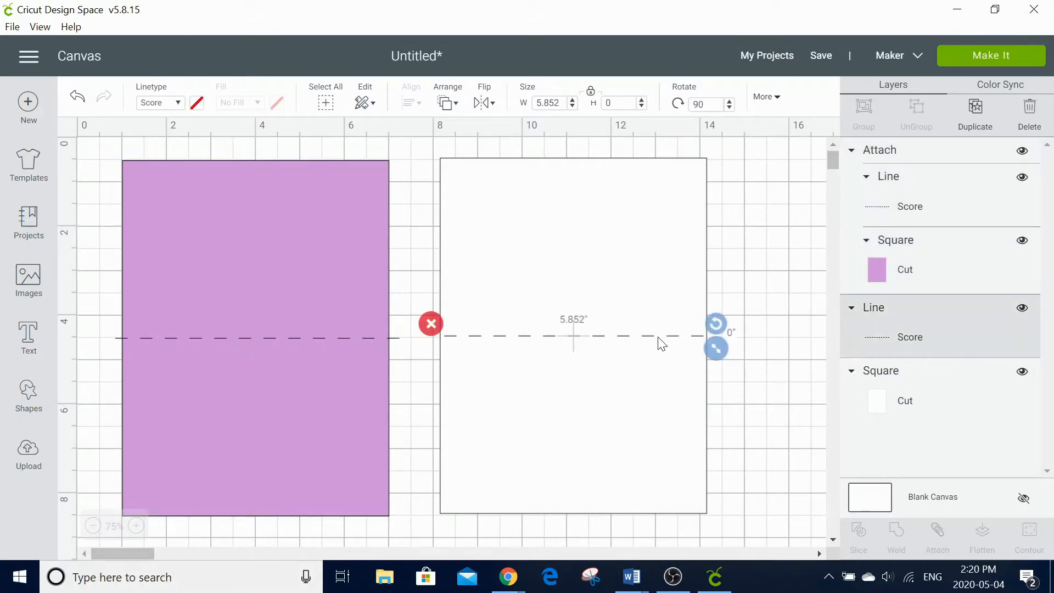
left_click(659, 241, "shift")
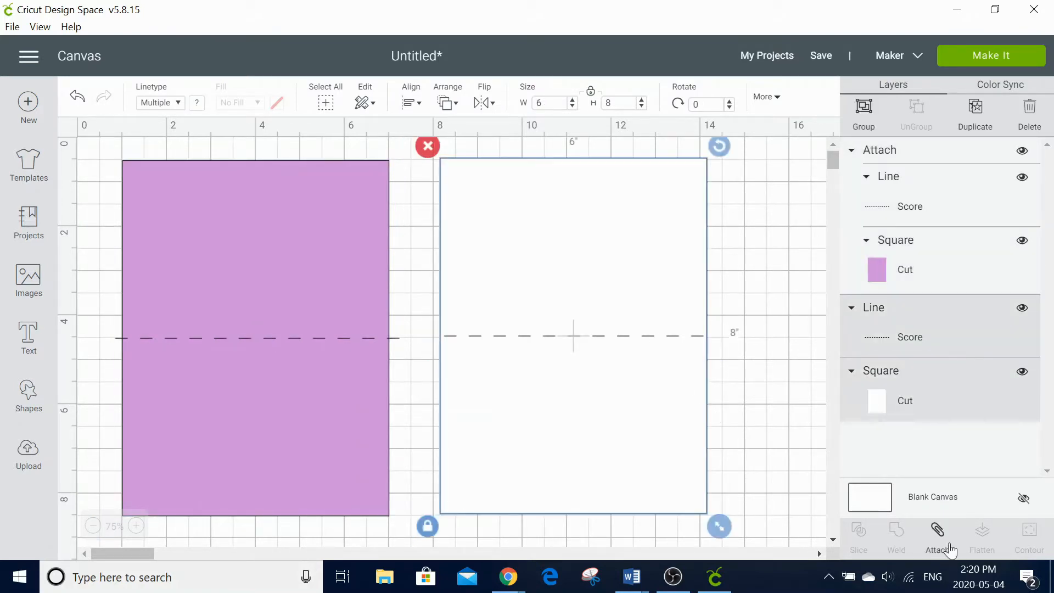
left_click(937, 533)
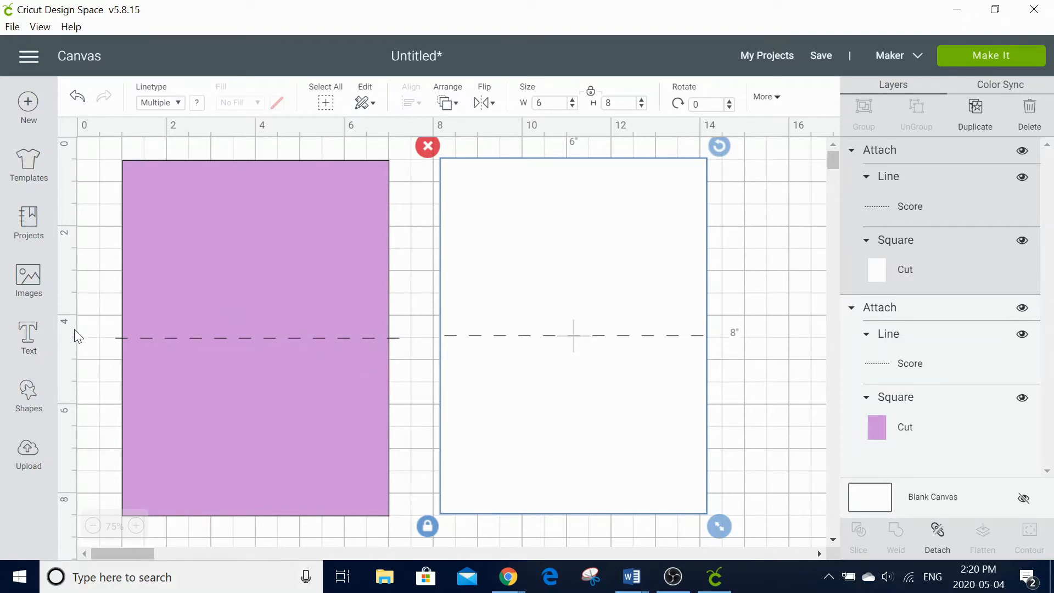
Add the two-line, center-aligned text "Love you" / "bunches" and place it on the lower half of the purple rectangle
left_click(28, 335)
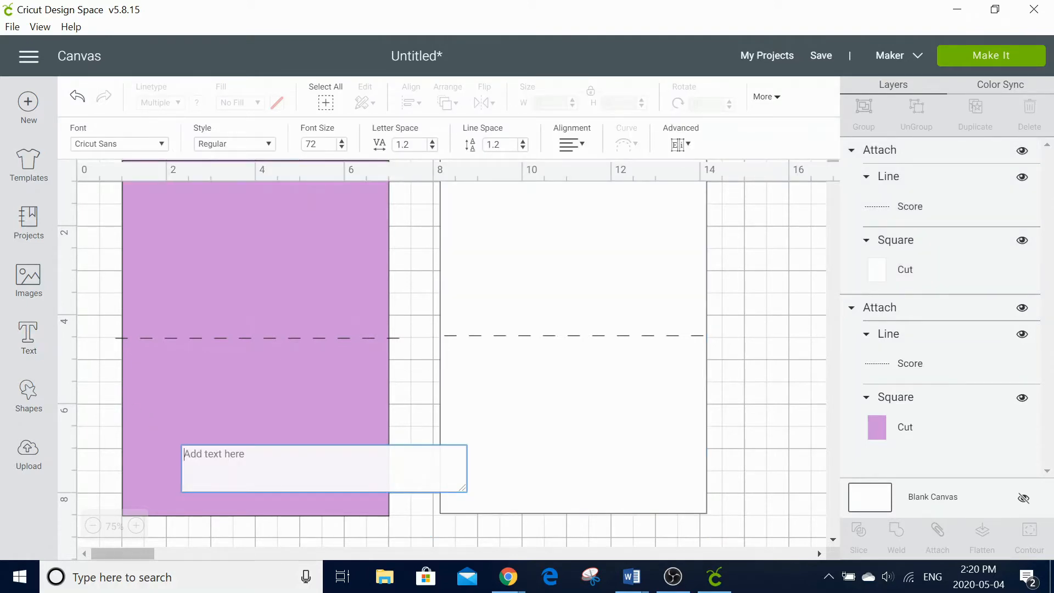
type("Love you")
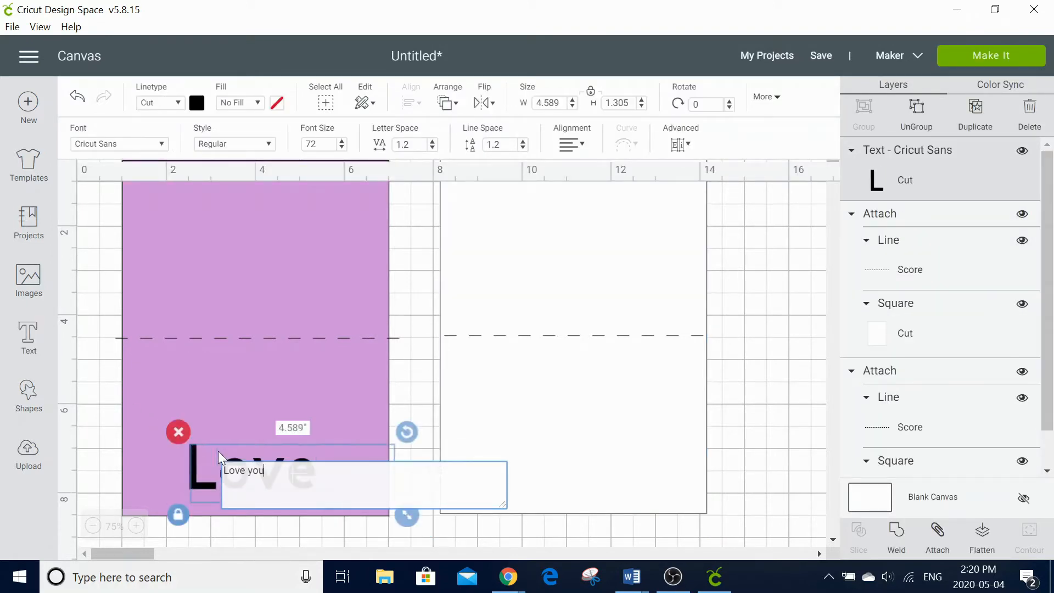
key("Return")
type("bunches")
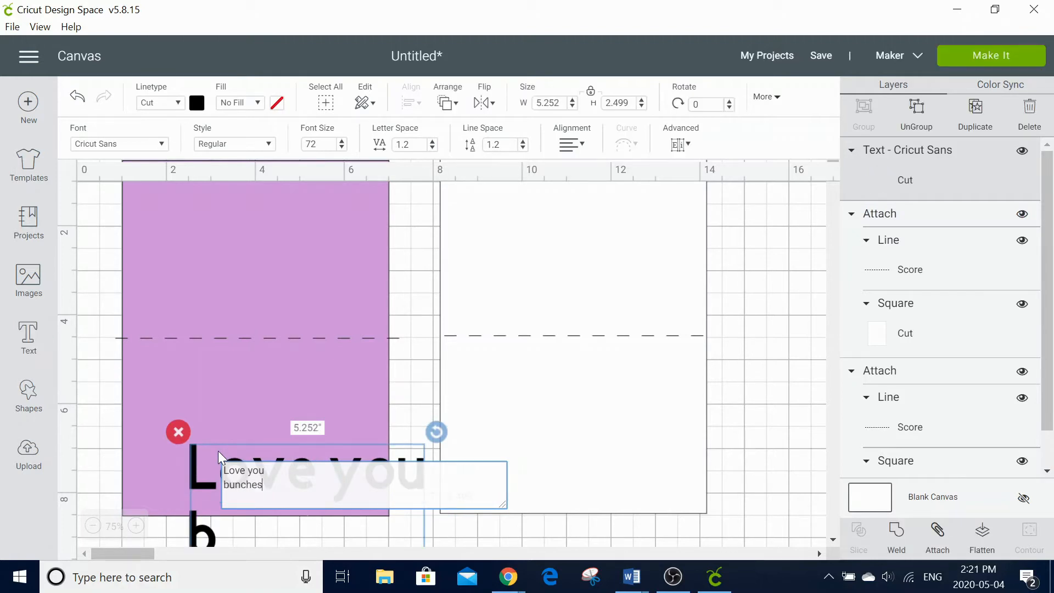
left_click(570, 146)
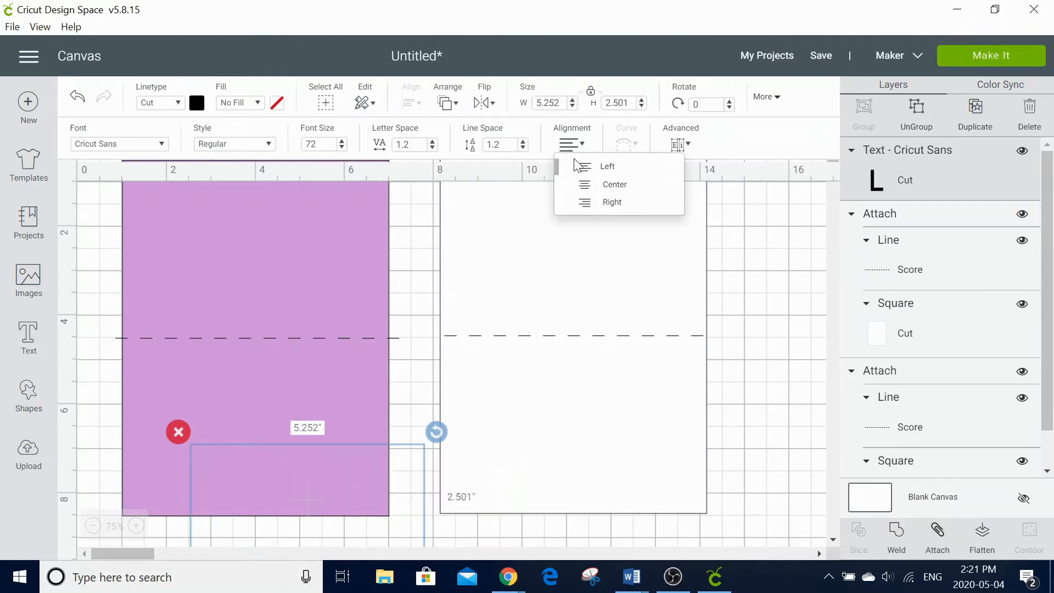
left_click(602, 183)
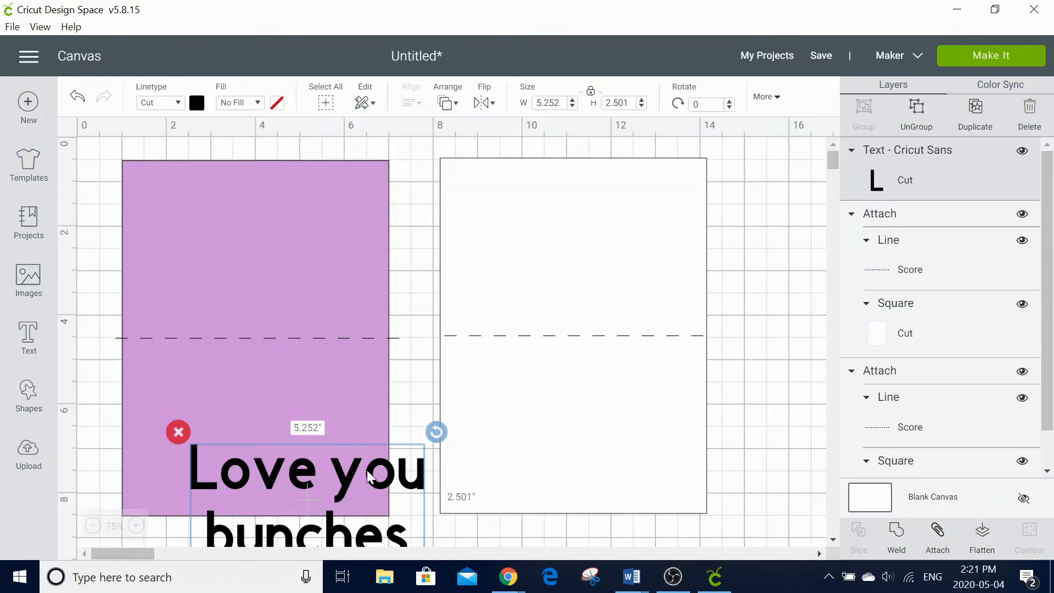
left_click_drag(368, 478, 325, 381)
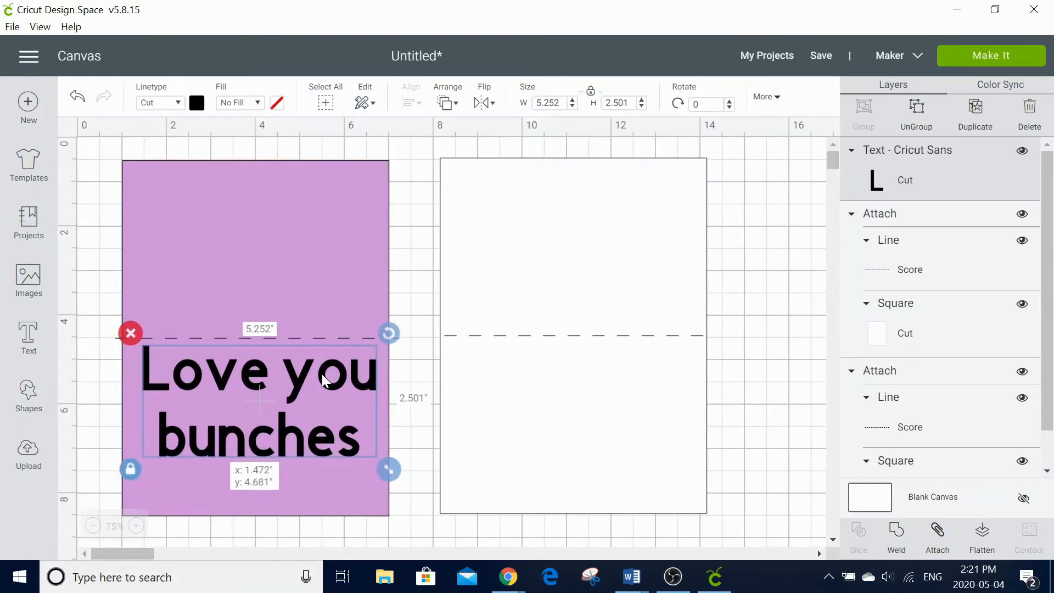
Filter the fonts for the "Love you bunches" text to Single Layer
left_click(162, 144)
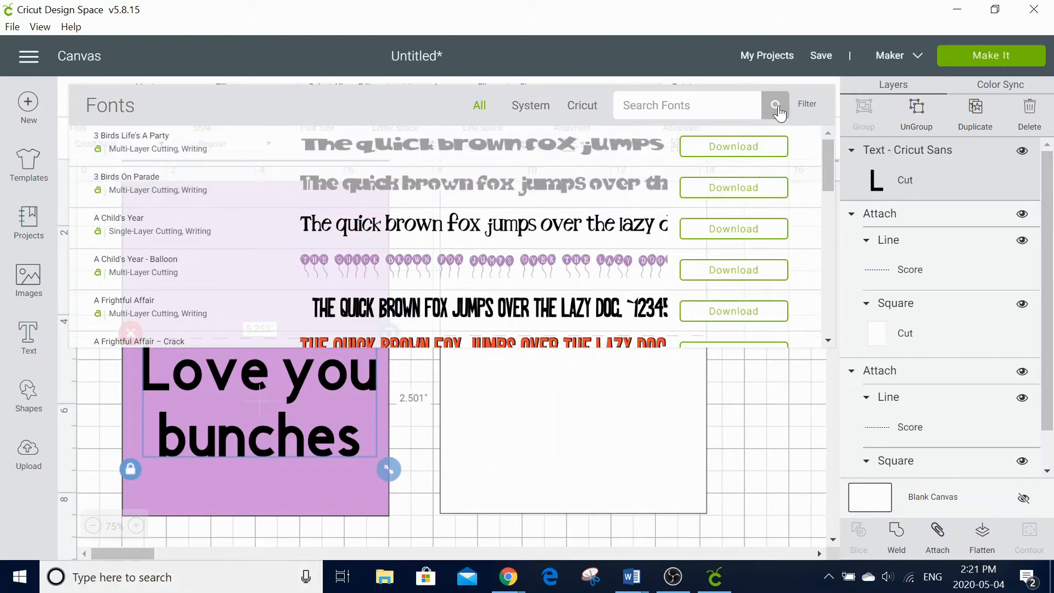
left_click(809, 104)
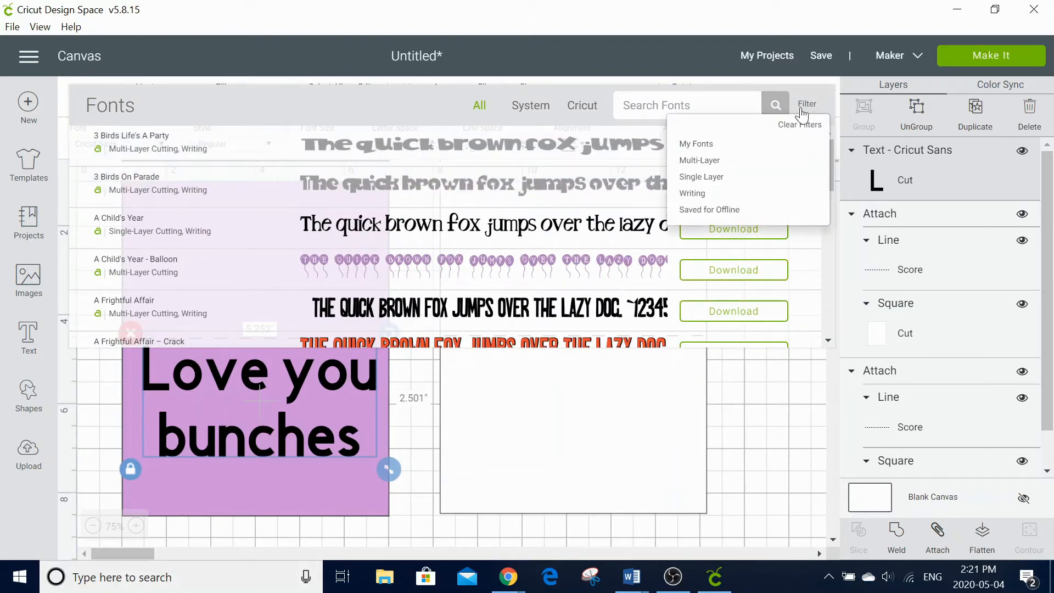
left_click(732, 177)
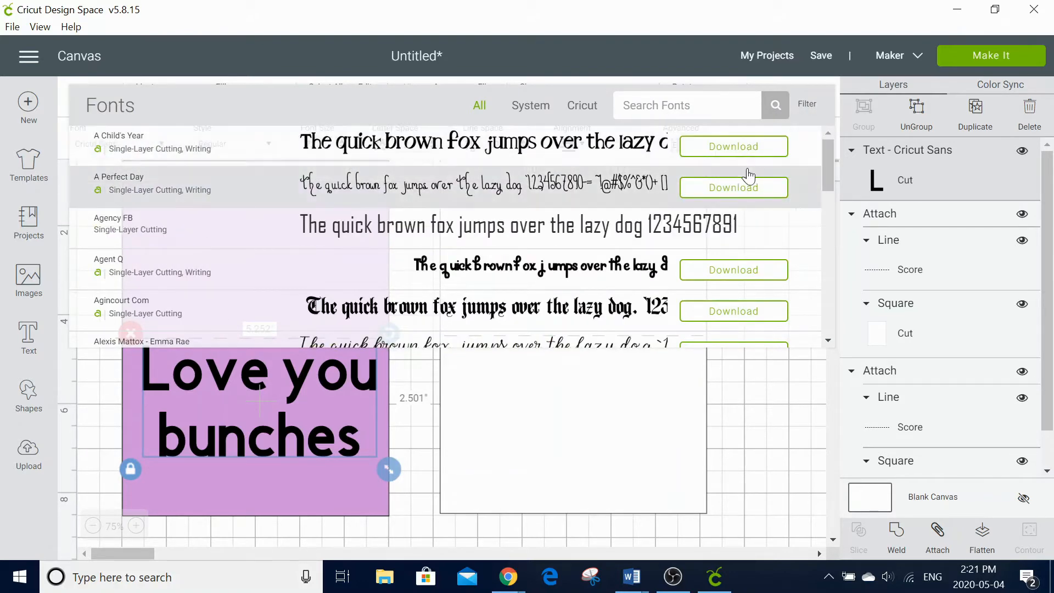
Browse the single-layer fonts and apply Baylac to the "Love you bunches" text
left_click_drag(828, 170, 819, 426)
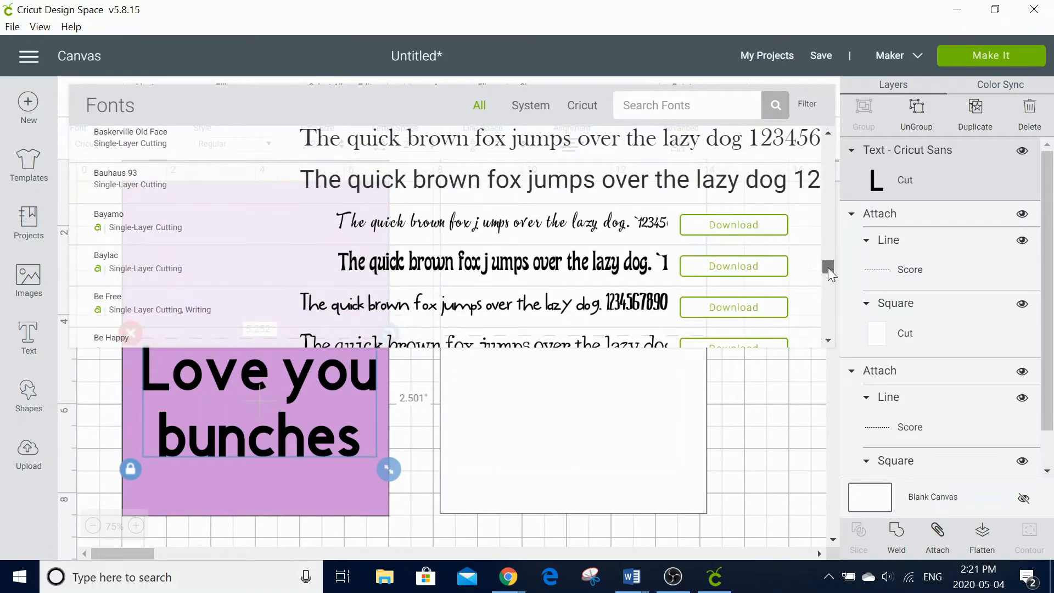
left_click_drag(829, 268, 829, 267)
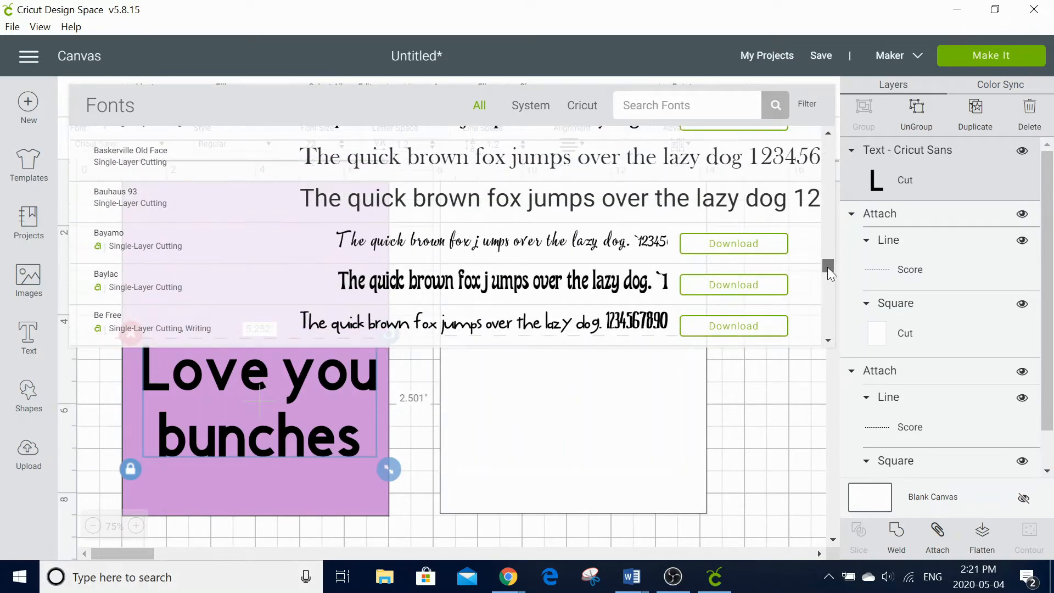
left_click(637, 279)
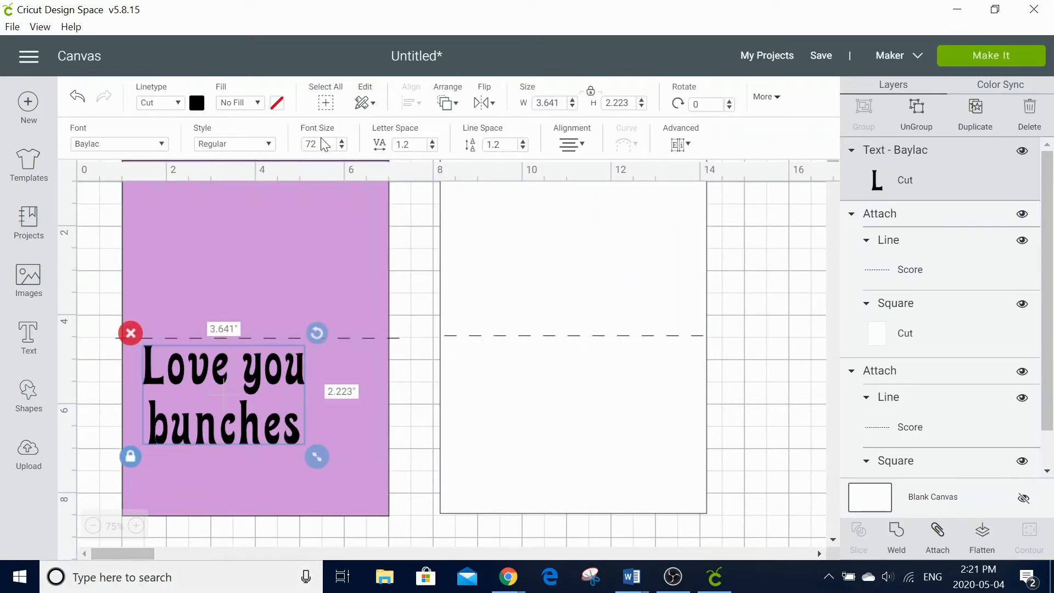
Search the fonts for "heart" and apply Close To My Heart - Artbooking to the text
left_click(160, 144)
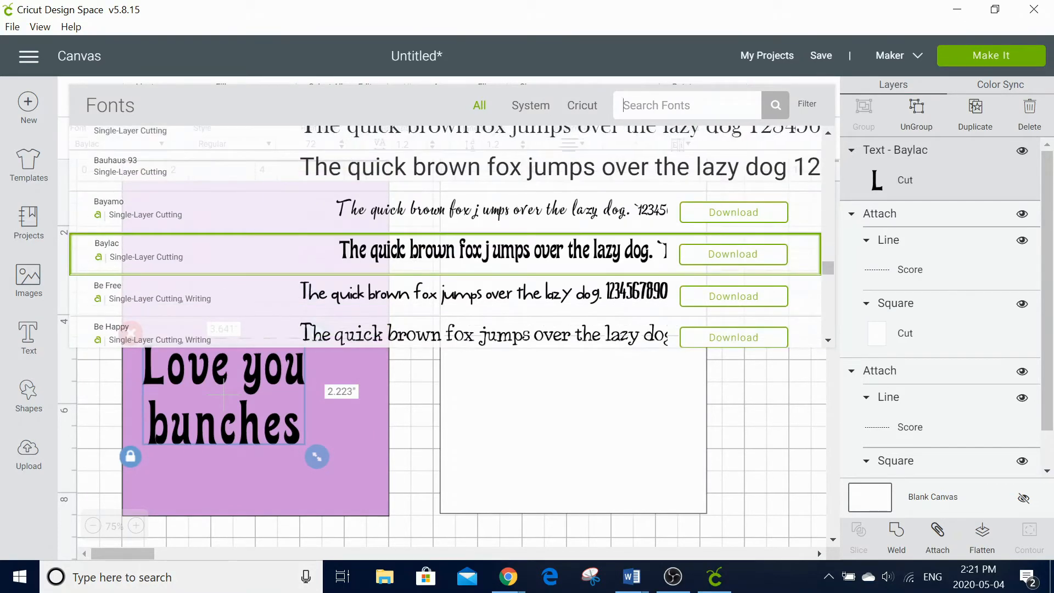
type("heart")
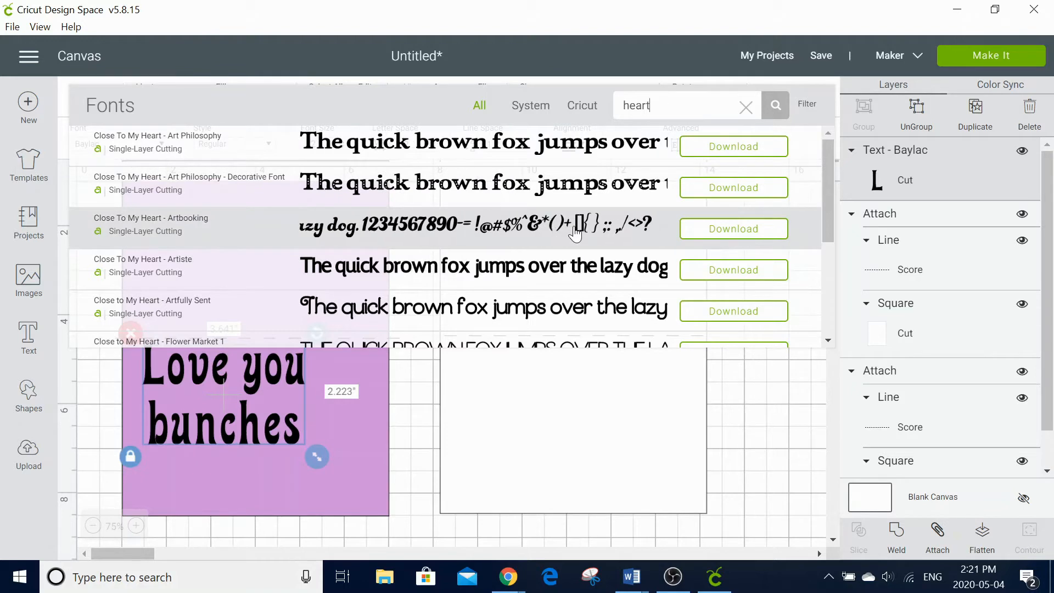
left_click(575, 233)
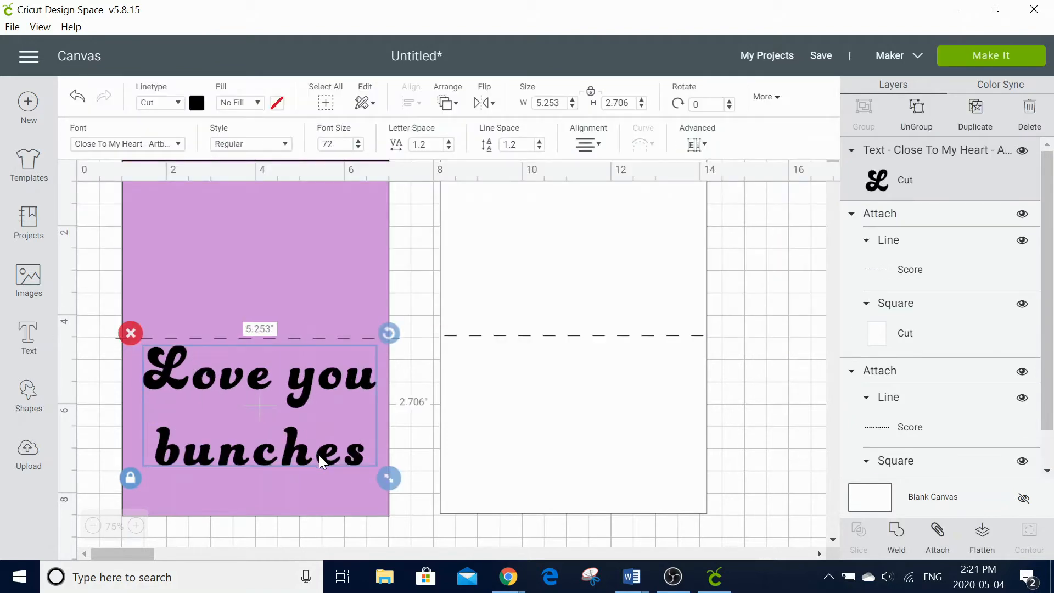
Shrink the "Love you bunches" text to about 3.01 inches wide and center it horizontally on the purple rectangle
left_click_drag(393, 476, 302, 423)
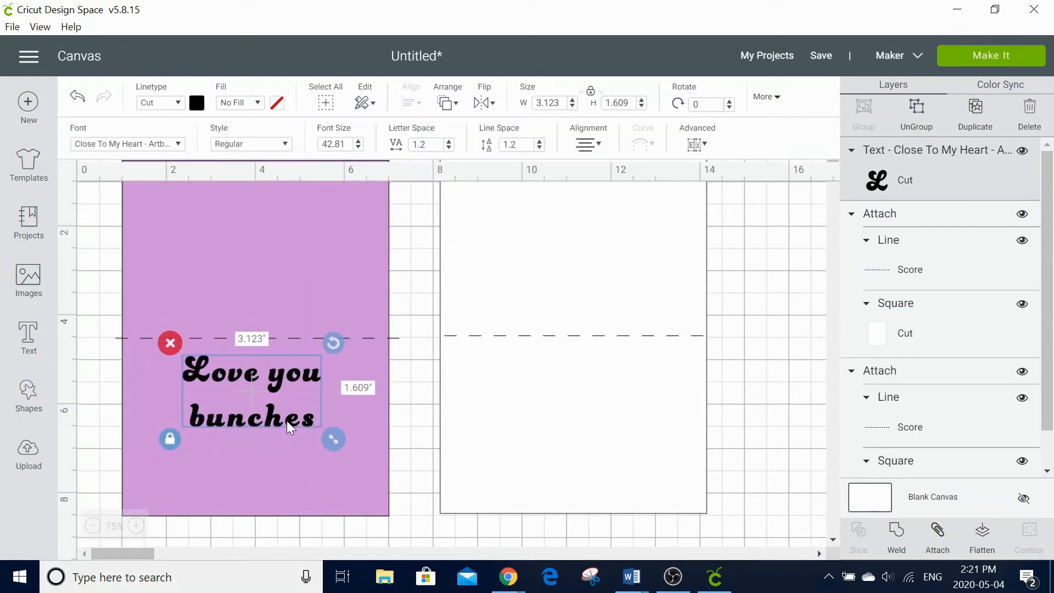
left_click_drag(332, 439, 328, 437)
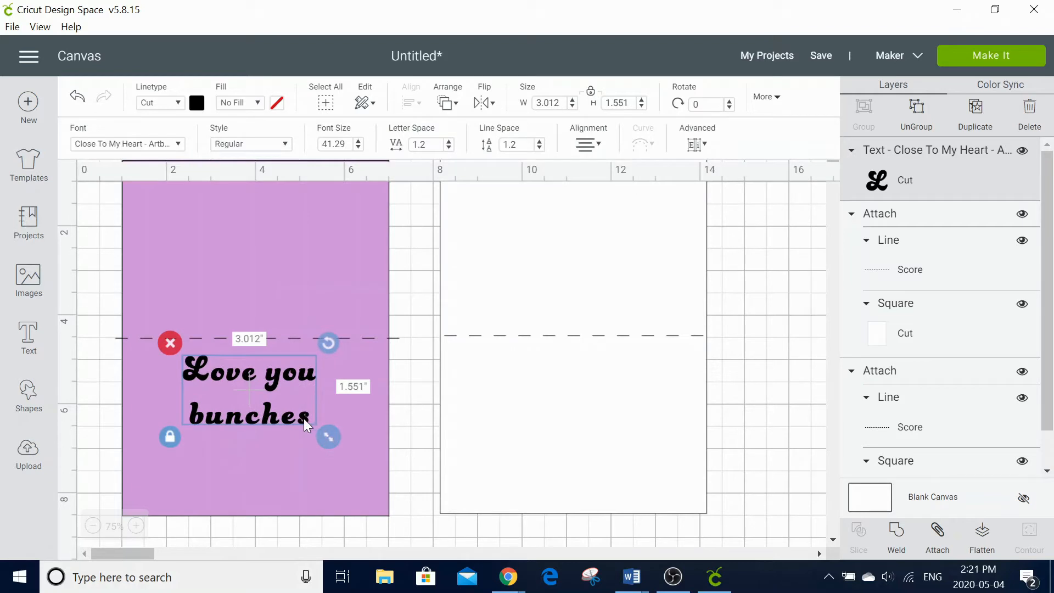
left_click(304, 256)
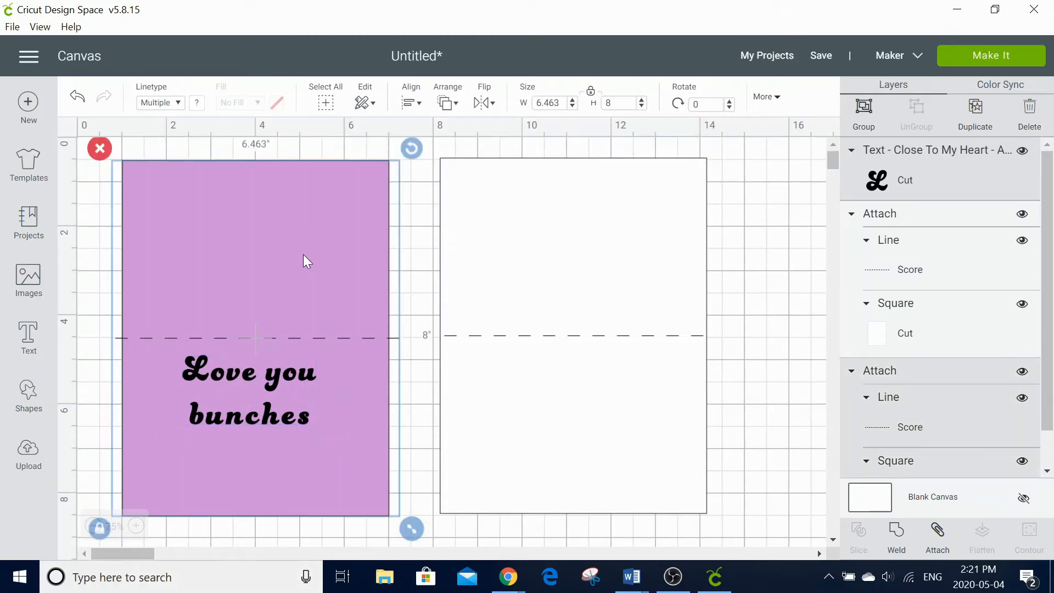
left_click(425, 106)
left_click(429, 173)
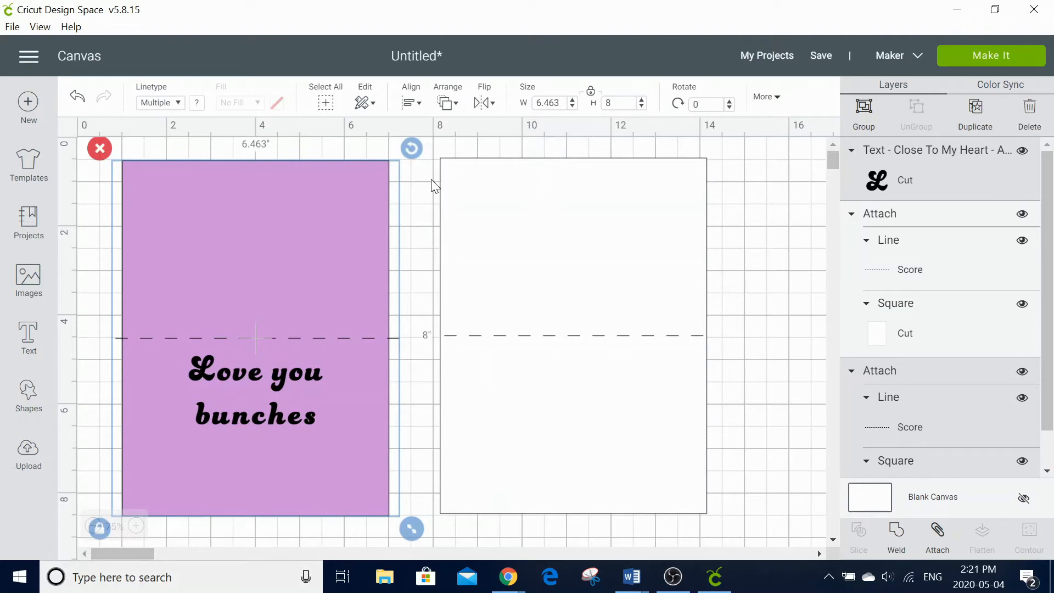
left_click(405, 257)
left_click(377, 361)
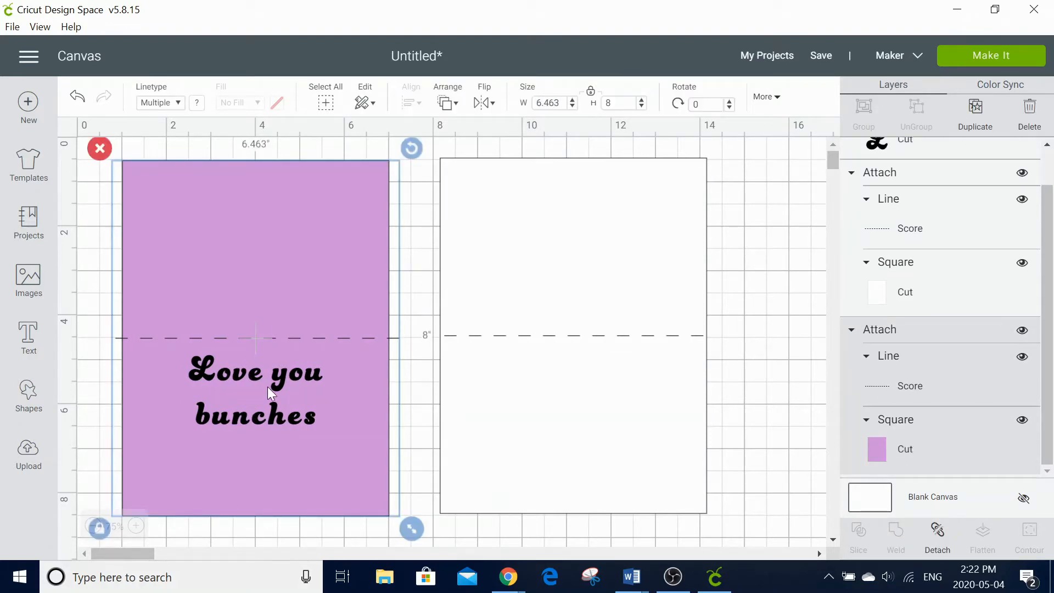
Attach the "Love you bunches" text to the purple rectangle and its score line
left_click(281, 427)
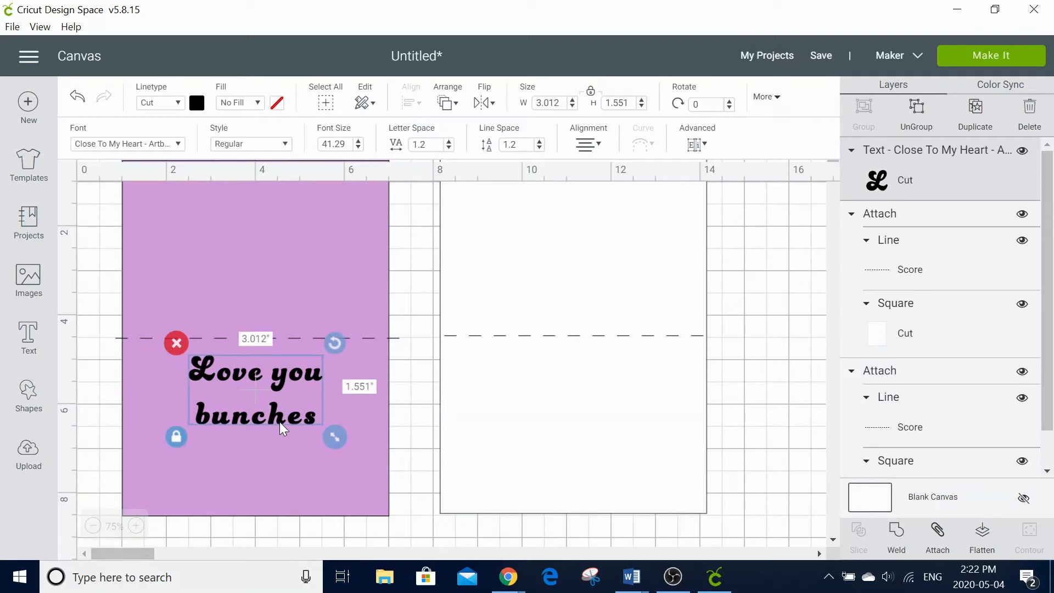
left_click(298, 272)
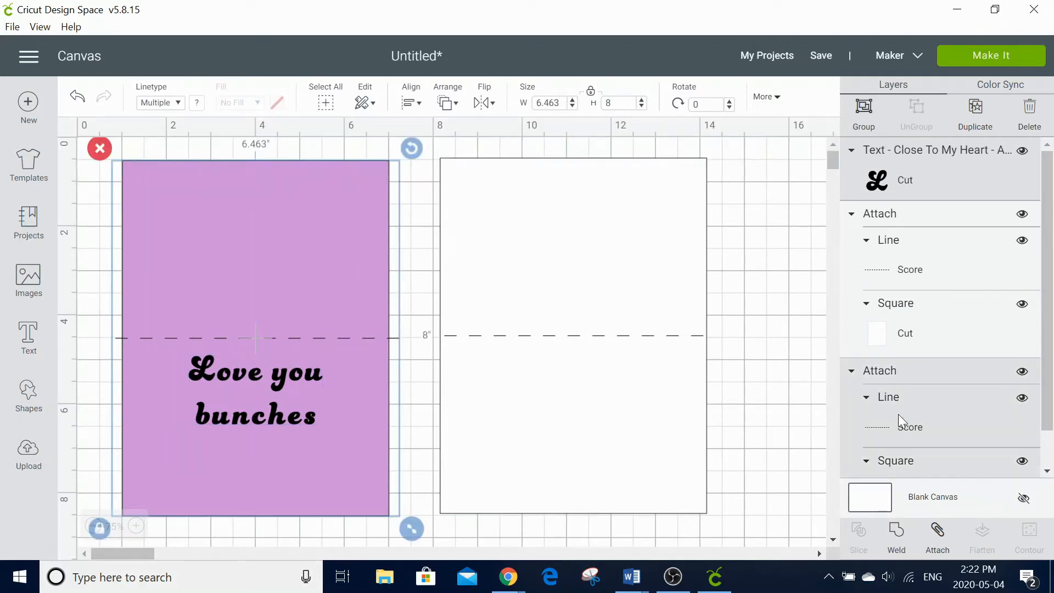
left_click(938, 536)
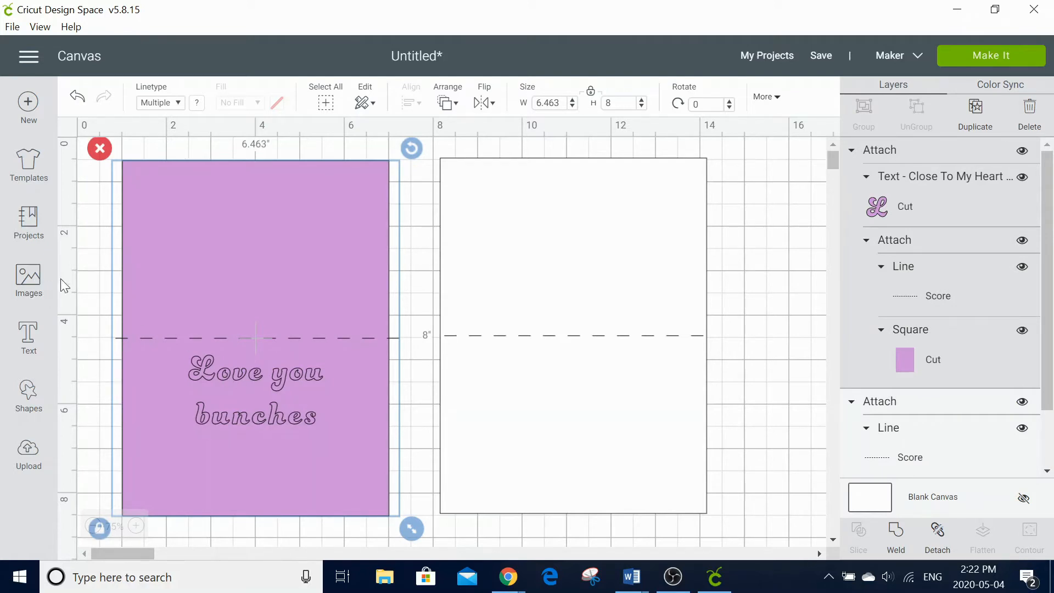
Search the image library for "bouquet"
left_click(32, 277)
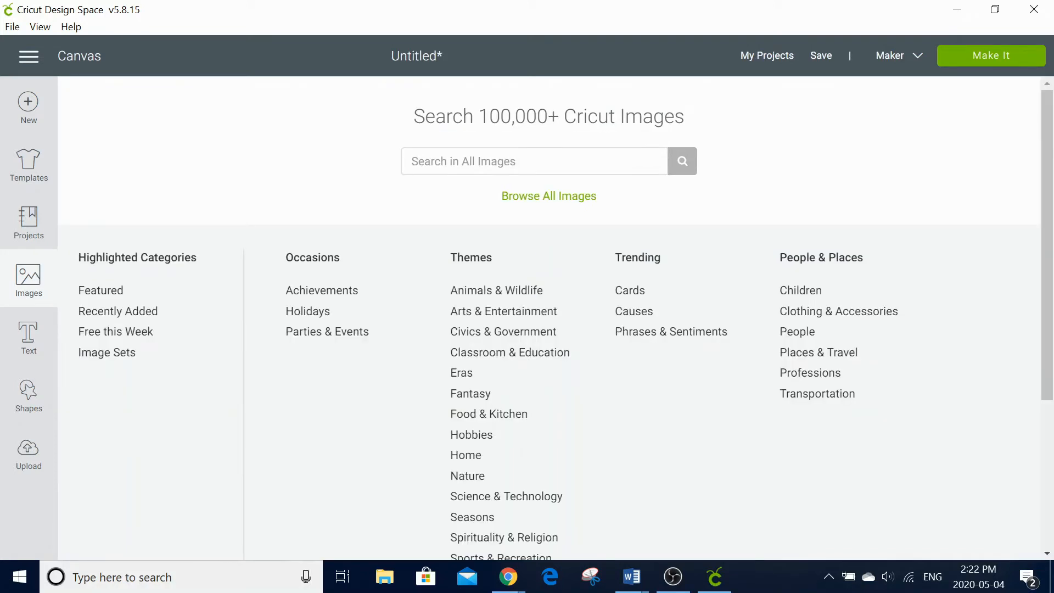
left_click(495, 161)
type("bouquet")
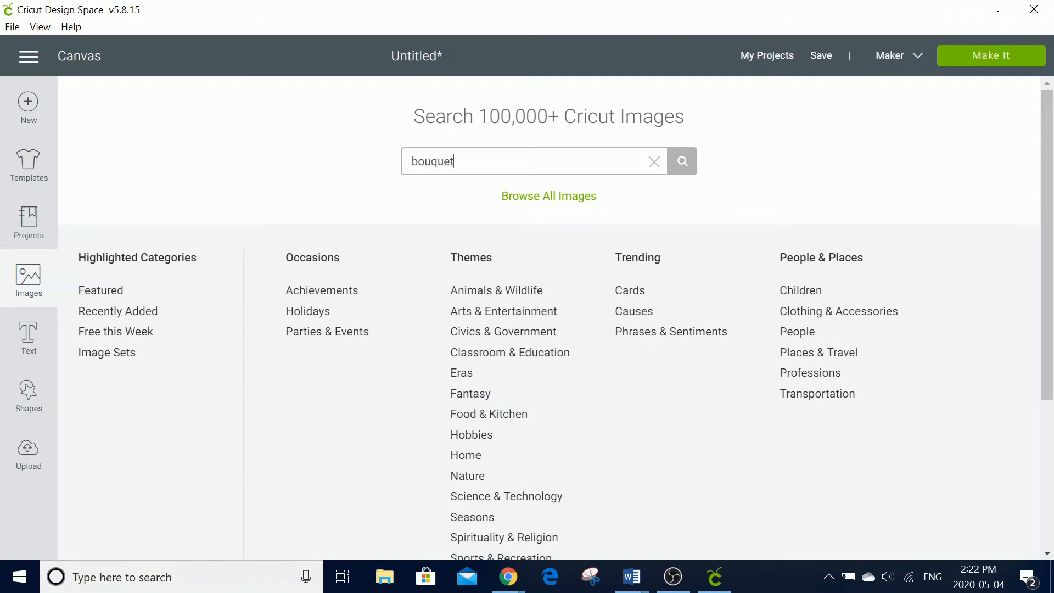
key("Return")
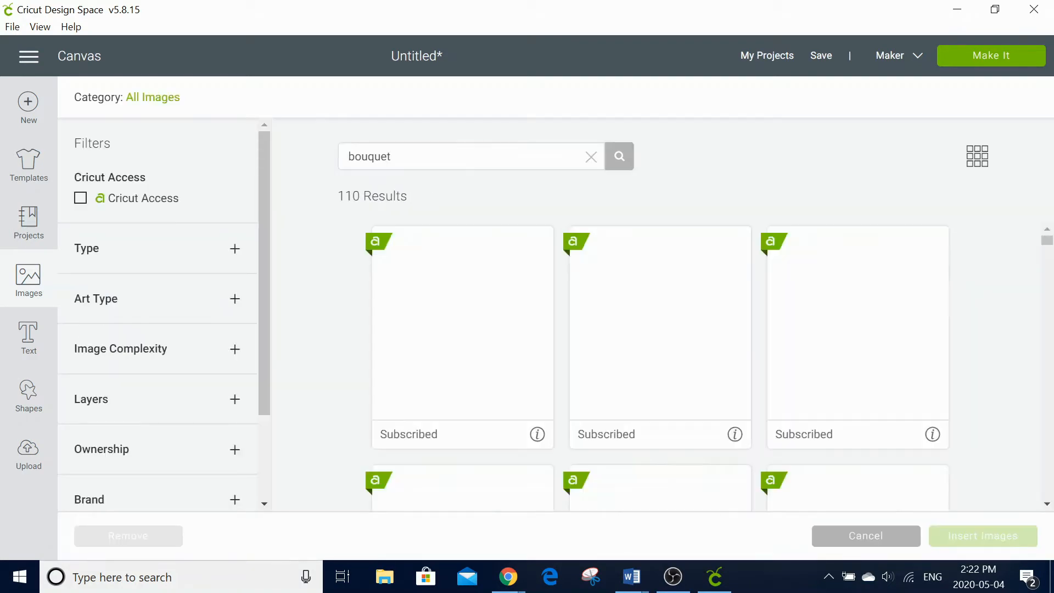
Try filtering the bouquet images by the Cards type and remove that filter
left_click(235, 251)
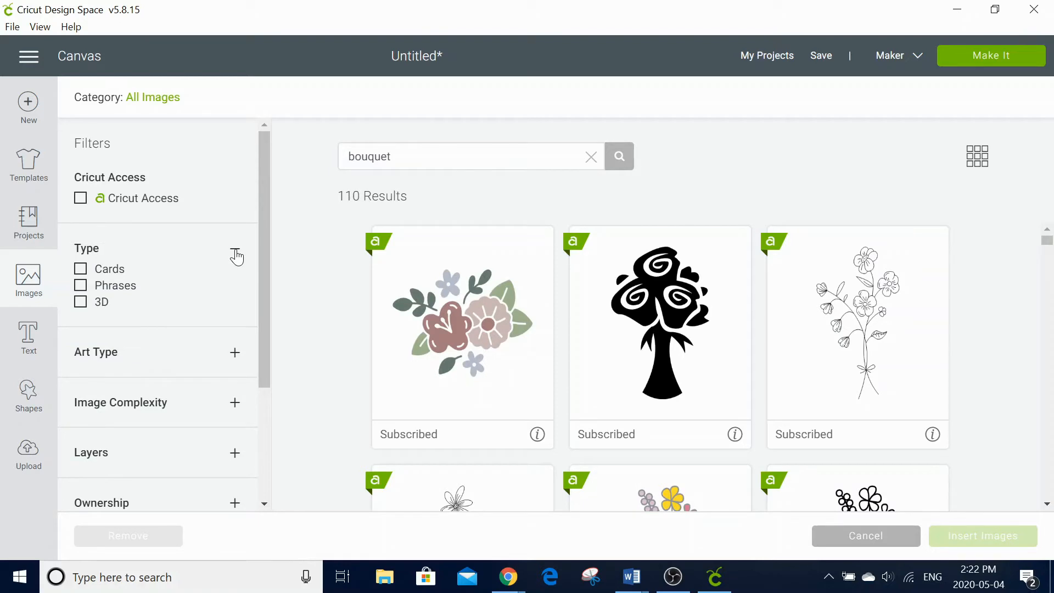
left_click(107, 273)
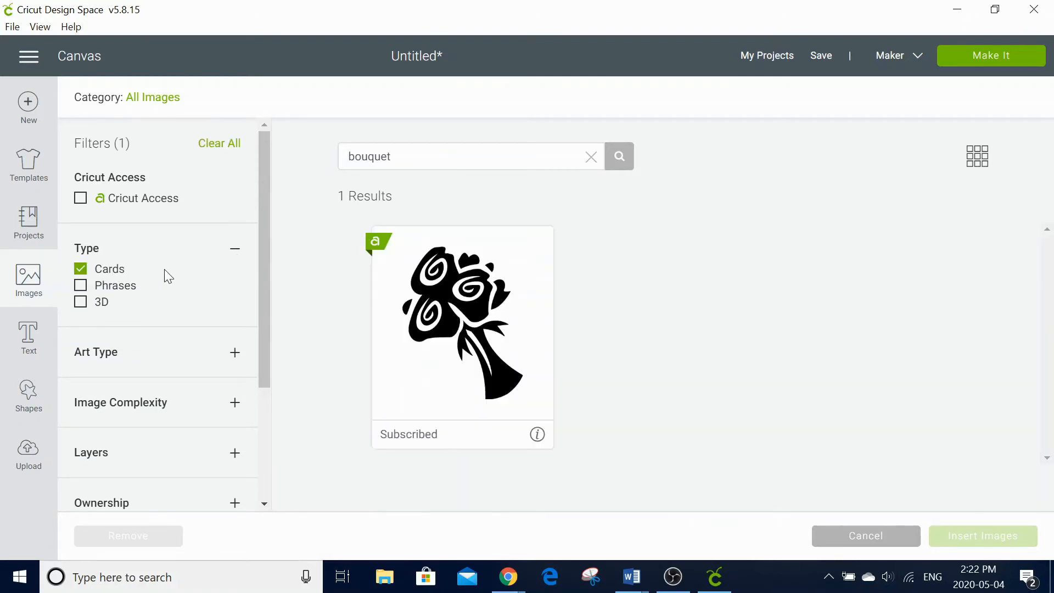
left_click(115, 270)
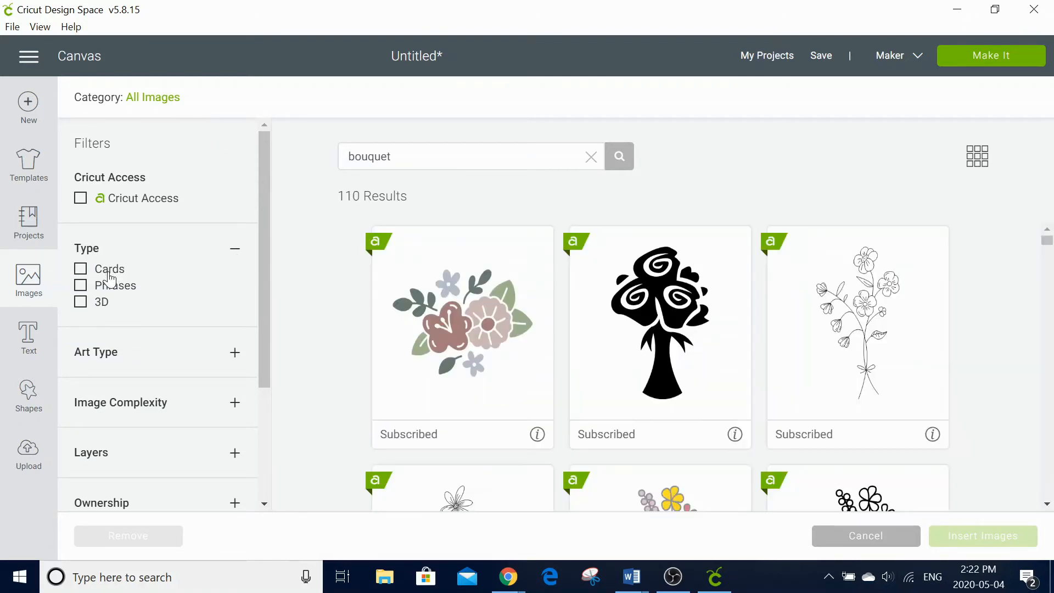
Filter the bouquet images to Cut Only and insert the colorful wrapped bouquet and the black flower bouquet silhouette
left_click(236, 355)
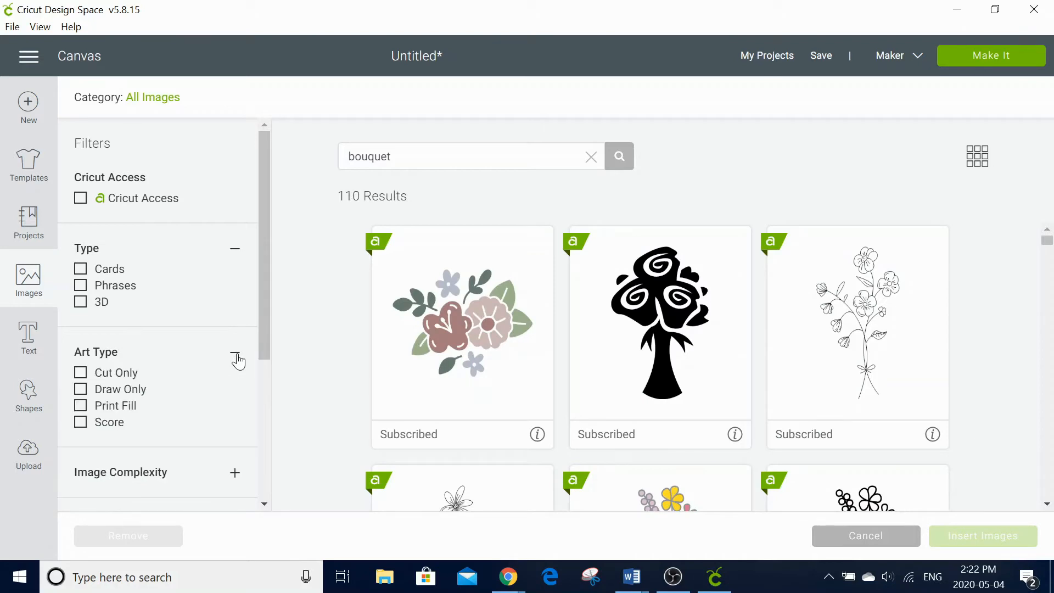
left_click(117, 377)
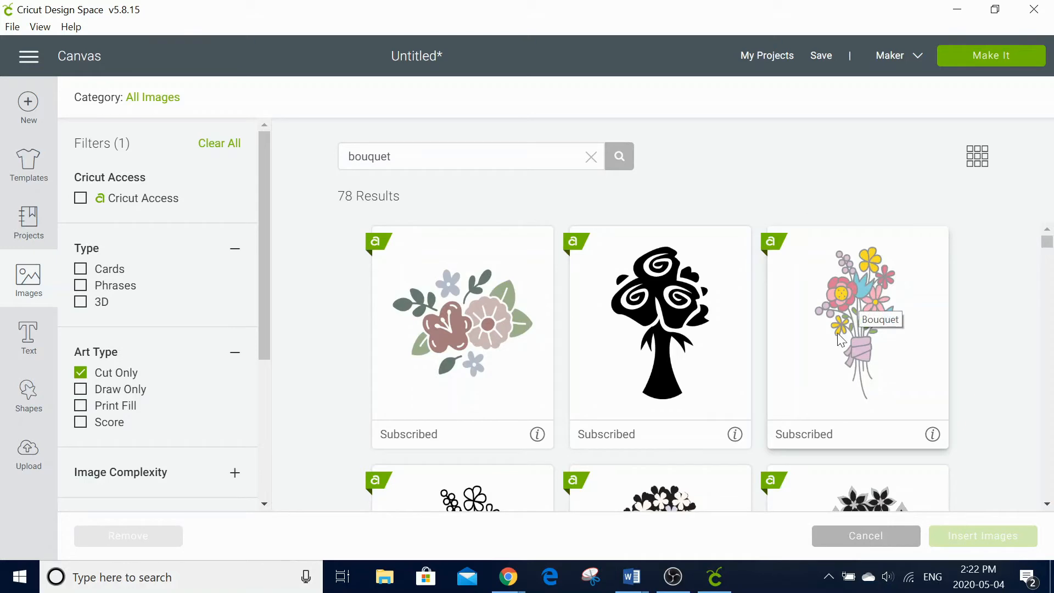
left_click(871, 372)
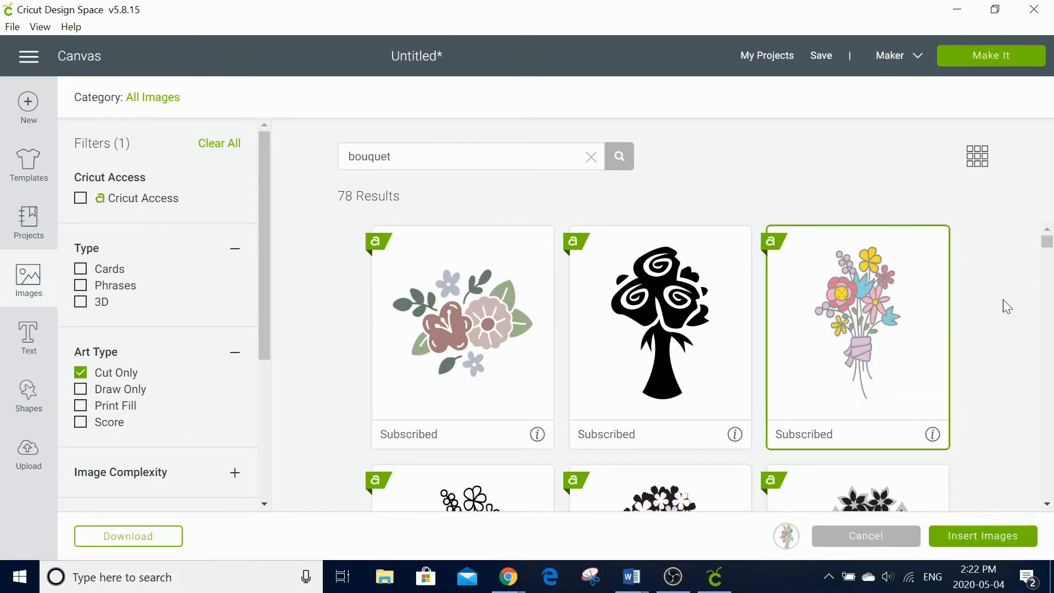
left_click_drag(1049, 247, 1051, 278)
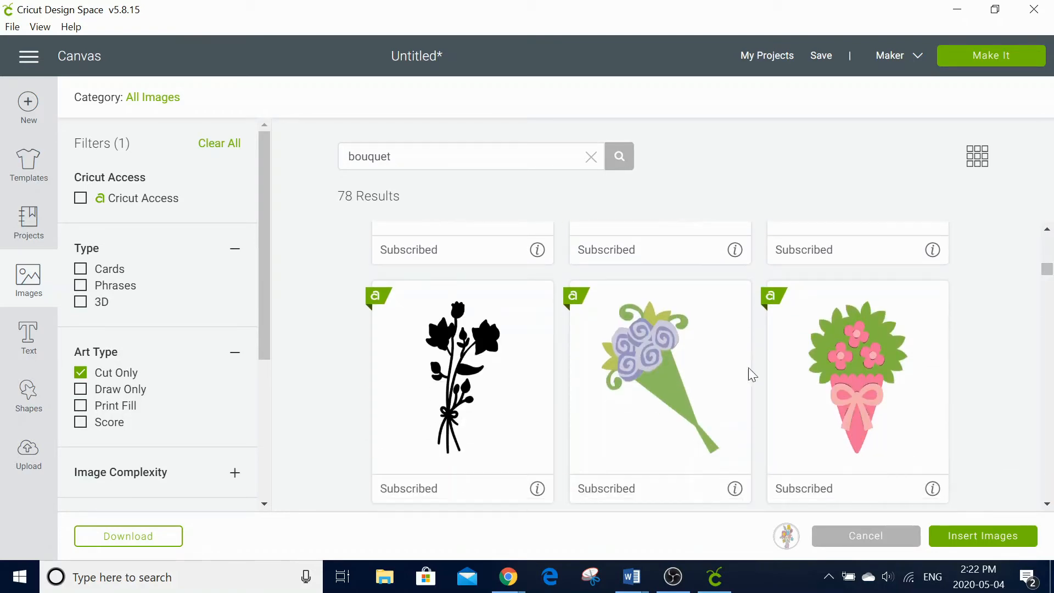
left_click(464, 407)
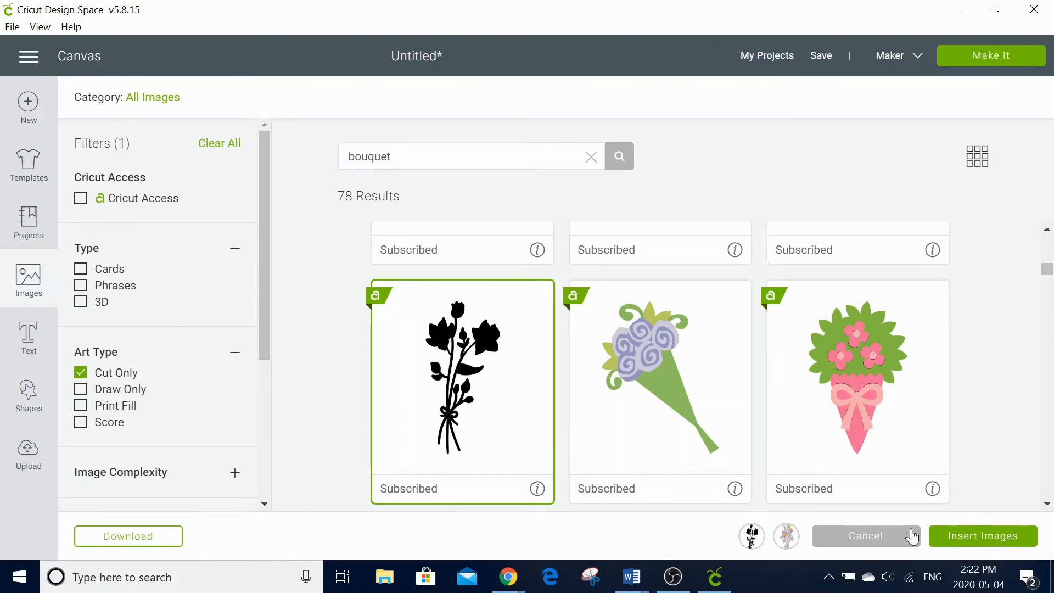
left_click(976, 539)
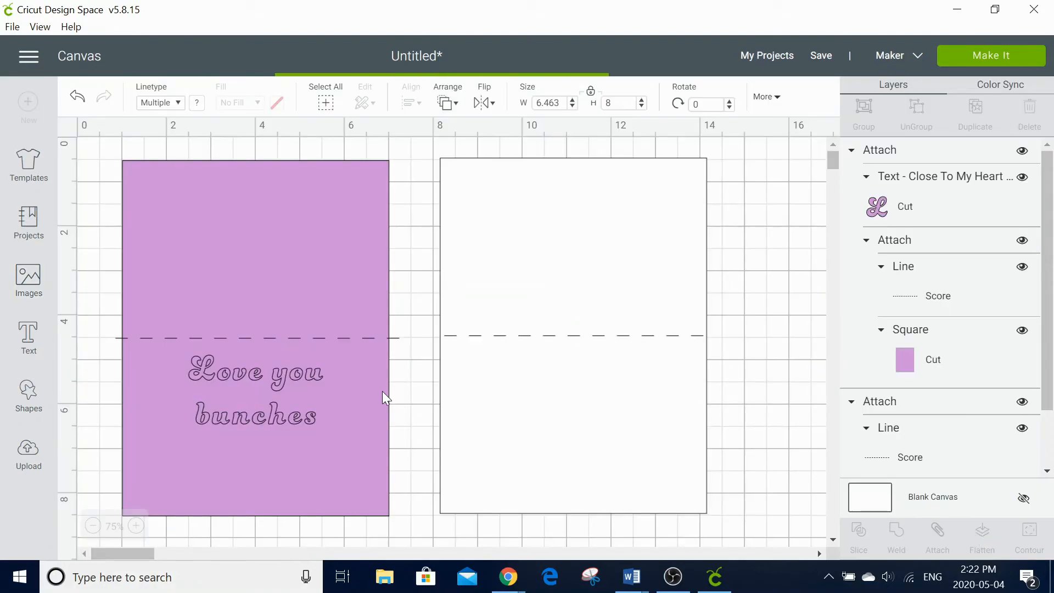
Shrink the black bouquet silhouette to about 1.21 inches wide and place it in the purple card's lower-left corner
left_click_drag(304, 399, 239, 433)
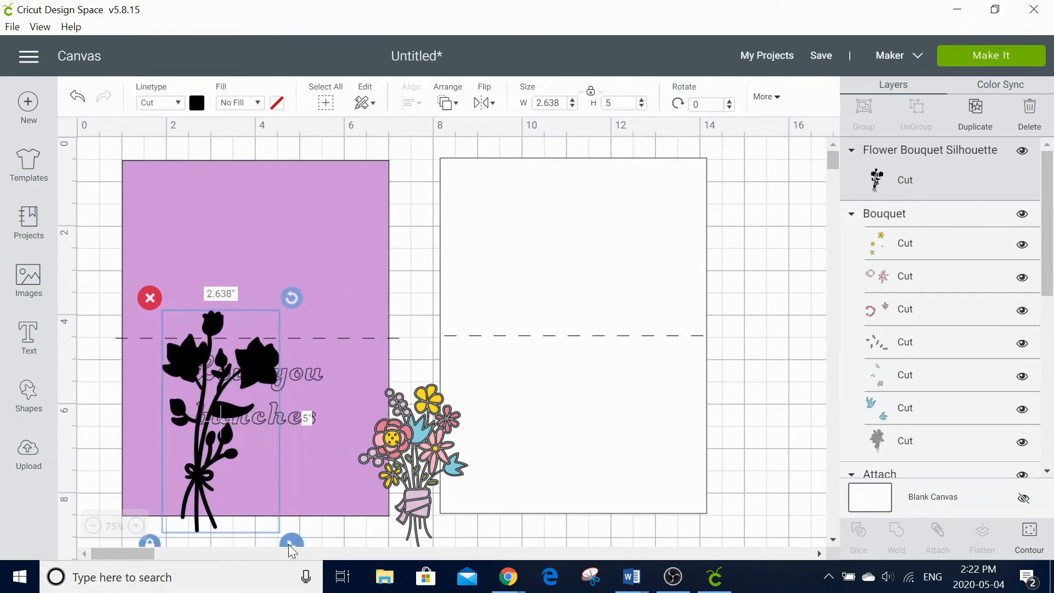
left_click_drag(288, 545, 213, 451)
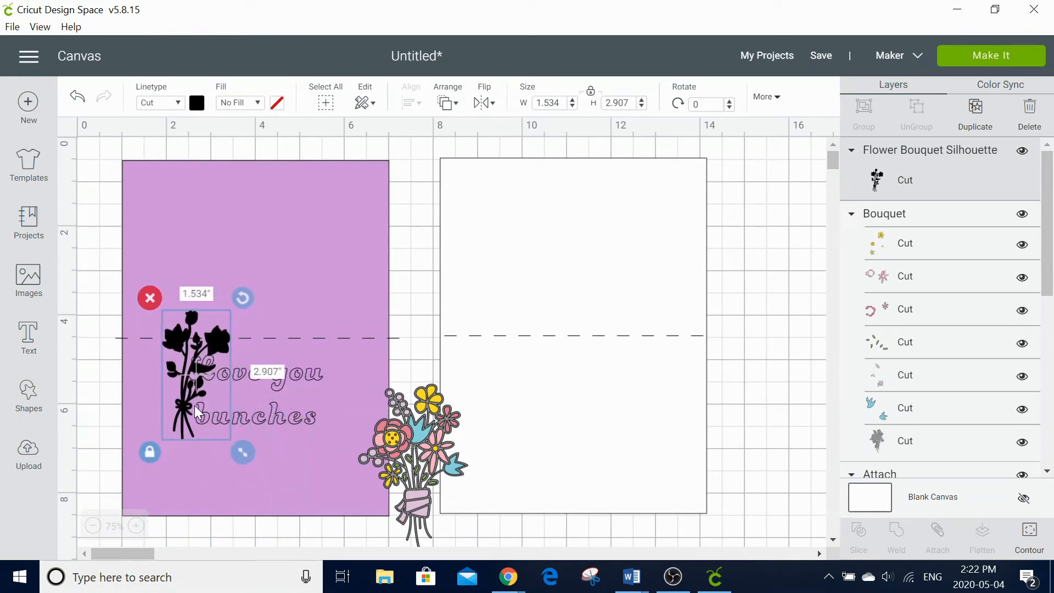
left_click_drag(196, 411, 164, 477)
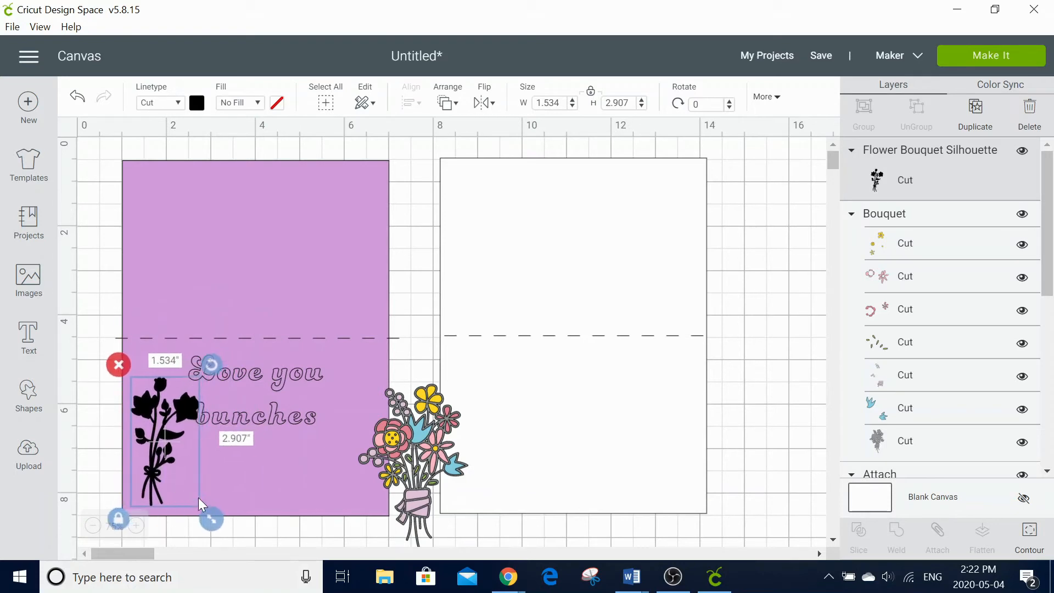
left_click_drag(210, 516, 193, 488)
left_click_drag(154, 426, 160, 449)
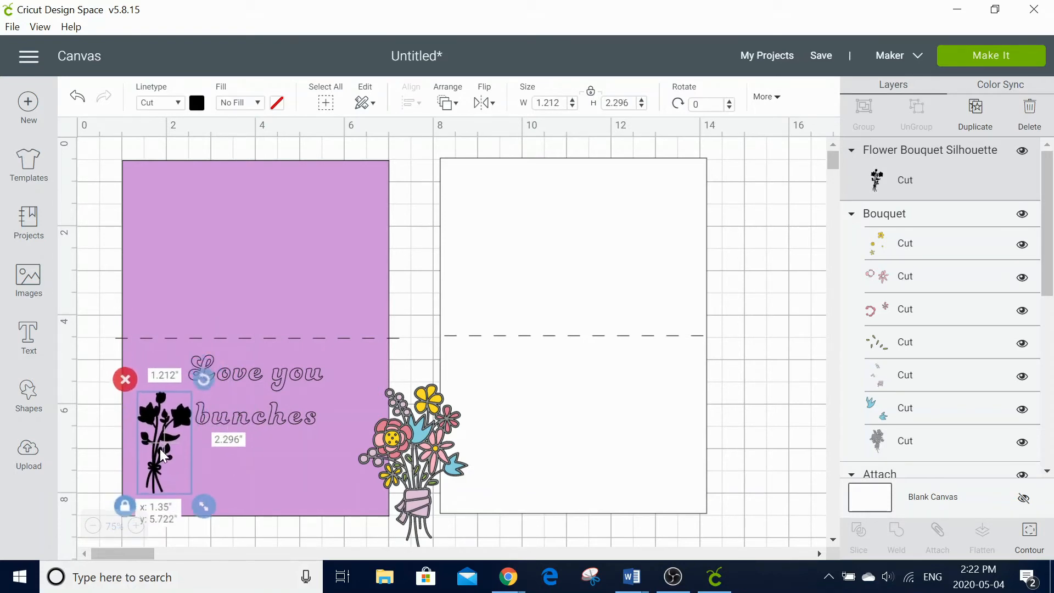
Try the colorful bouquet at about 1.85 inches wide in the purple card's lower-right corner, and delete it
left_click_drag(415, 455, 362, 415)
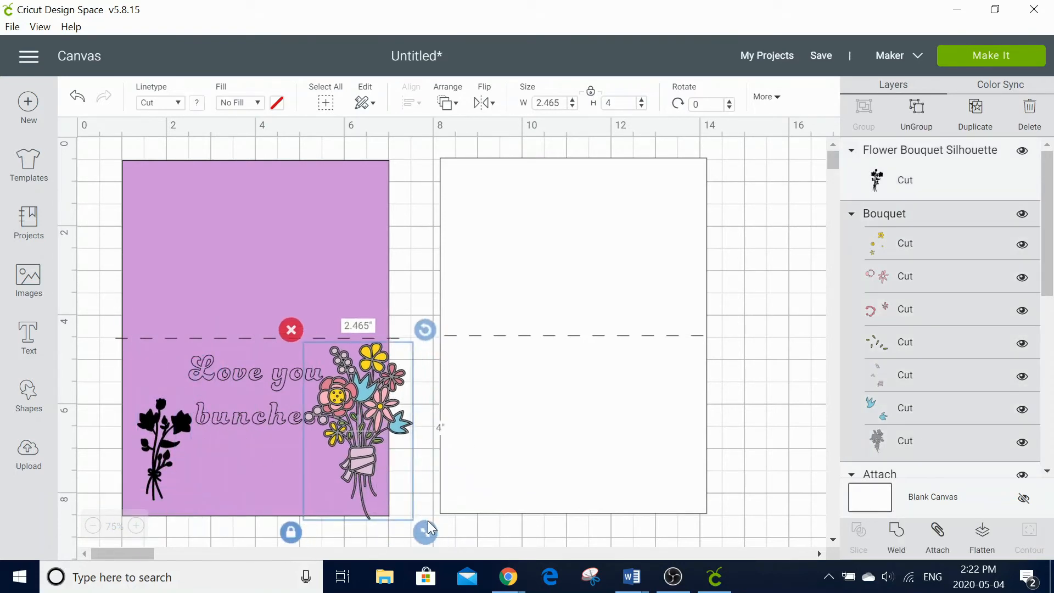
left_click_drag(431, 528, 407, 485)
left_click_drag(352, 413, 347, 451)
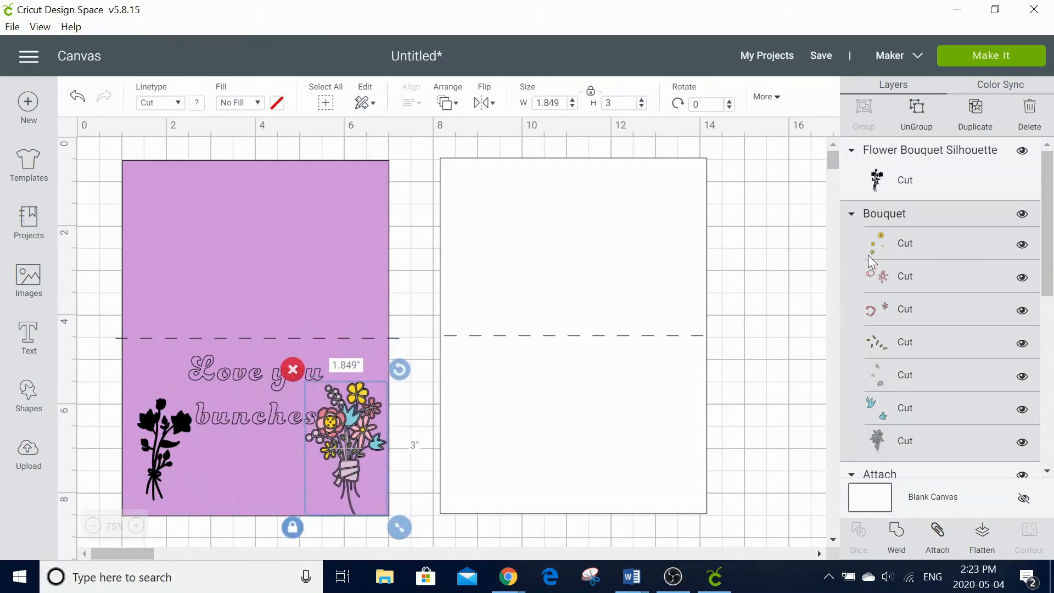
left_click(293, 371)
Duplicate the bouquet silhouette and place the copy, flipped horizontally, level with the original in the purple card's lower-right corner
left_click(167, 441)
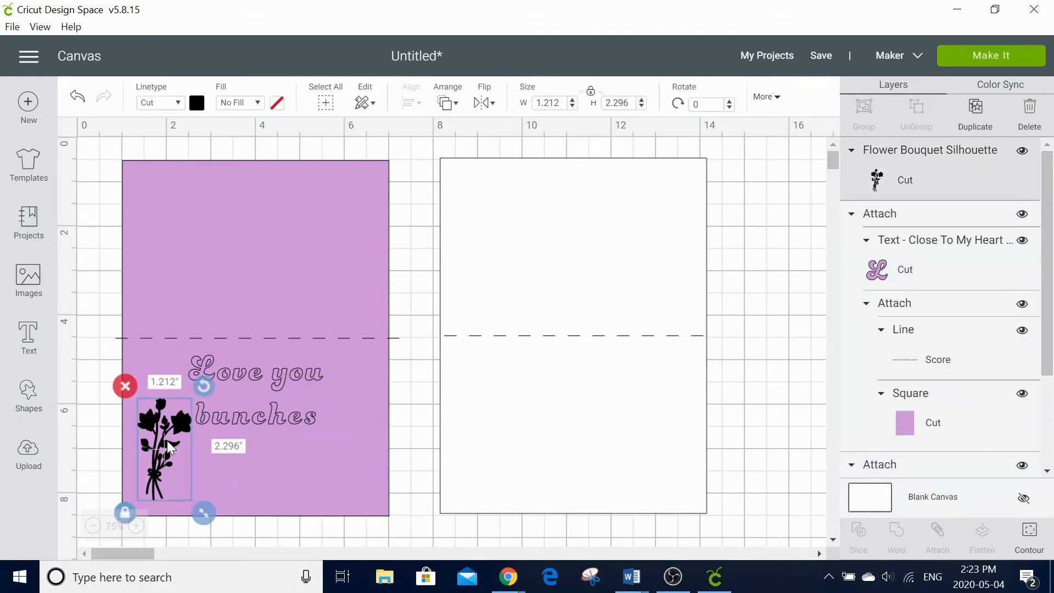
right_click(167, 441)
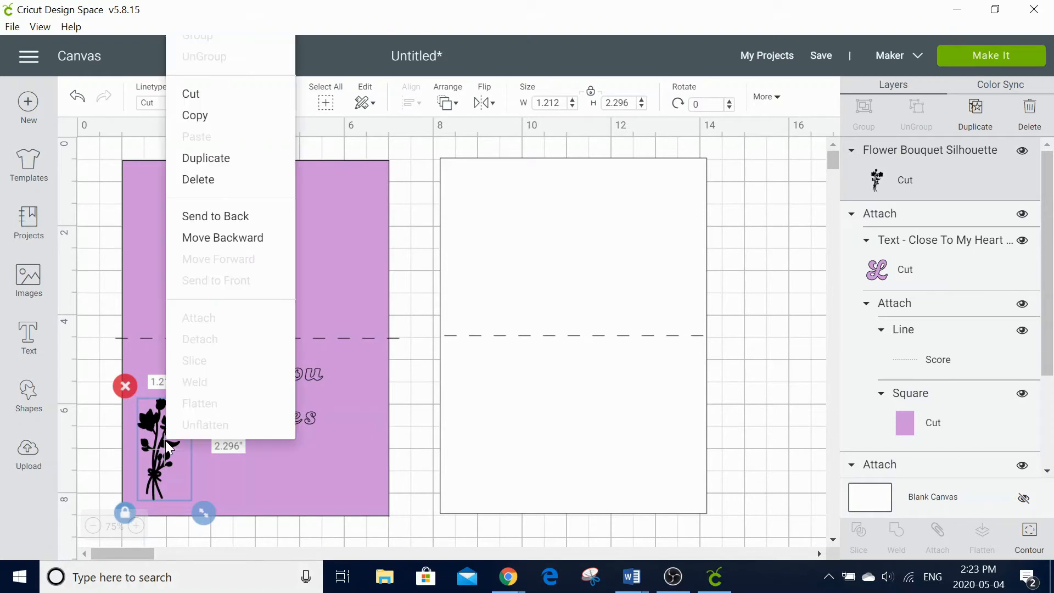
left_click(218, 158)
left_click_drag(197, 447, 359, 431)
left_click(489, 104)
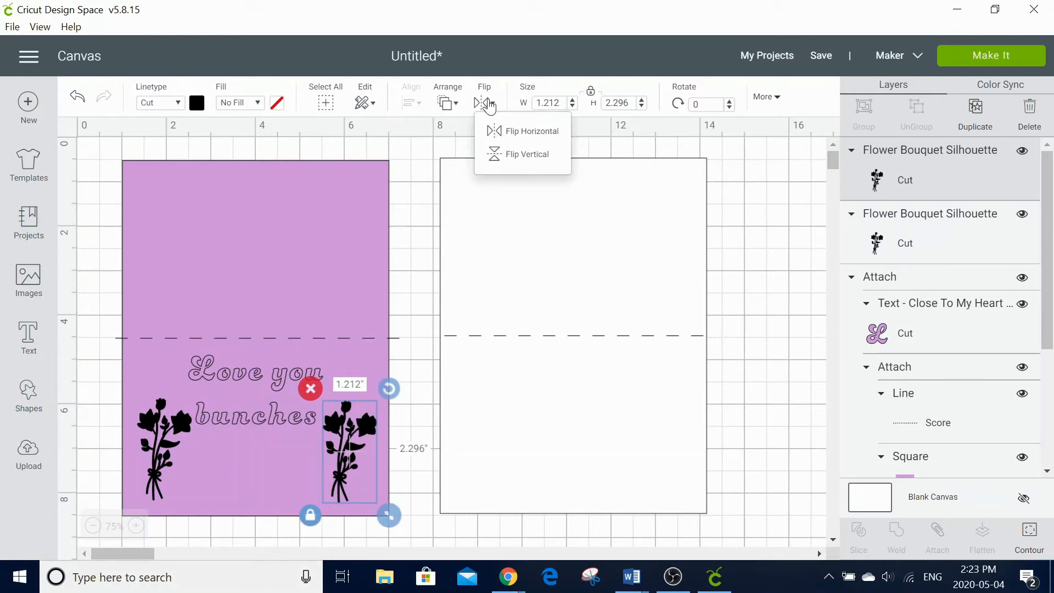
left_click(495, 131)
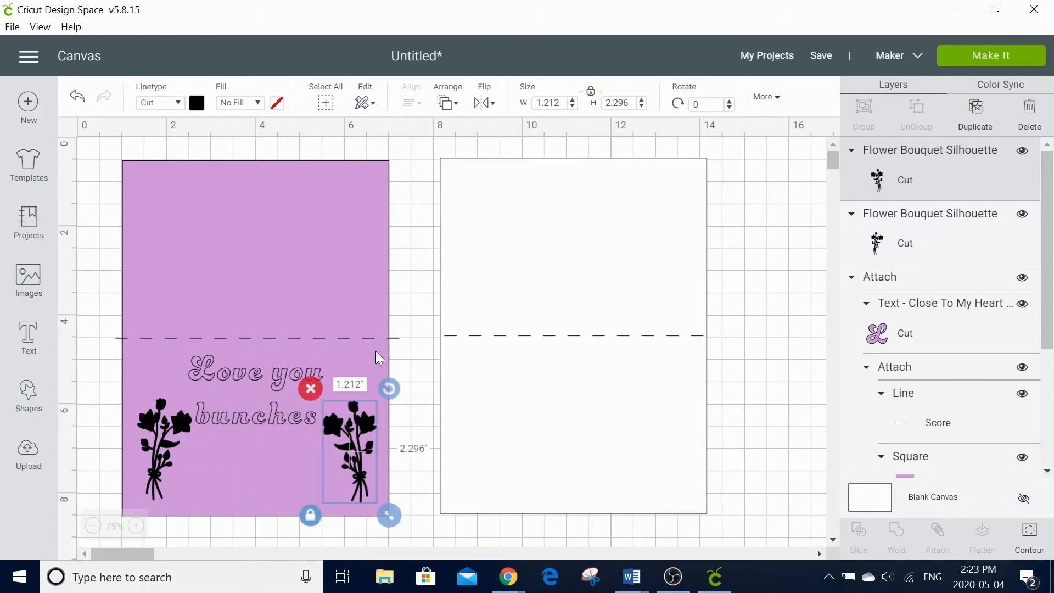
left_click_drag(356, 427, 354, 427)
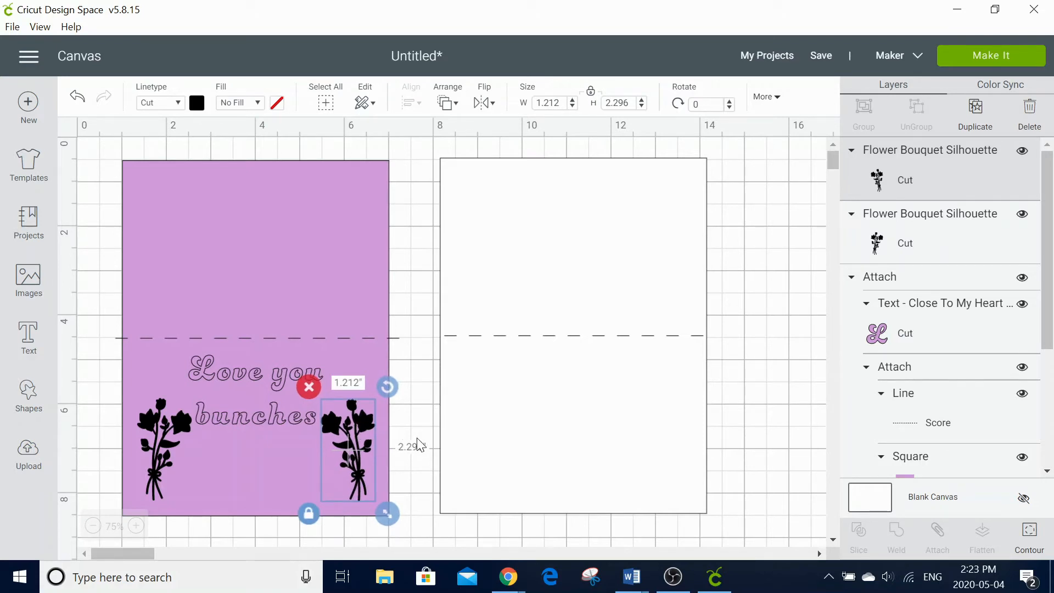
left_click(421, 490)
Change the material color of both bouquet silhouettes to light yellow
left_click(360, 449)
left_click(196, 103)
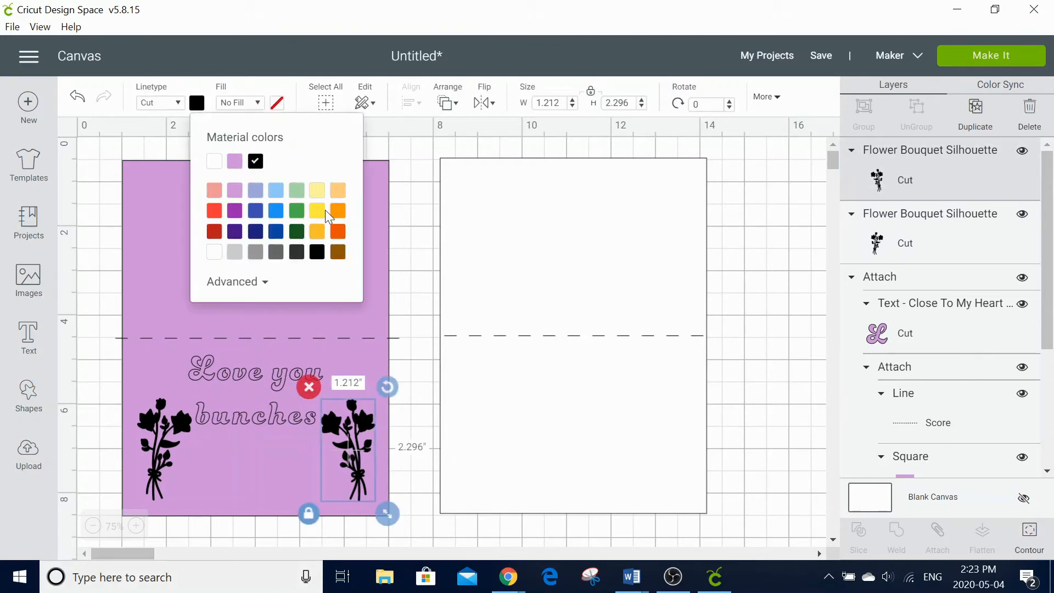
left_click(318, 191)
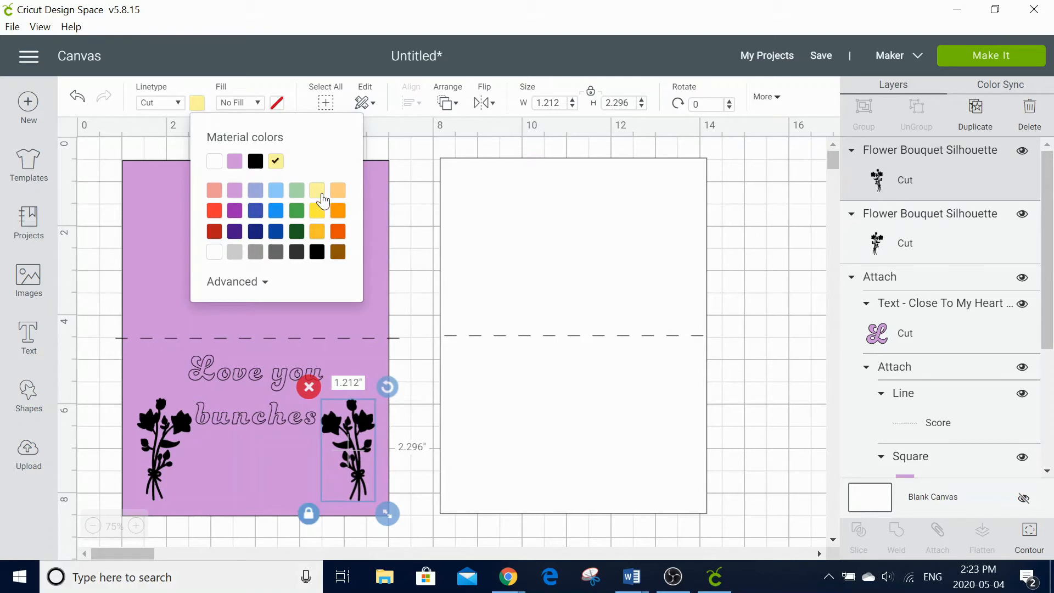
left_click(174, 421)
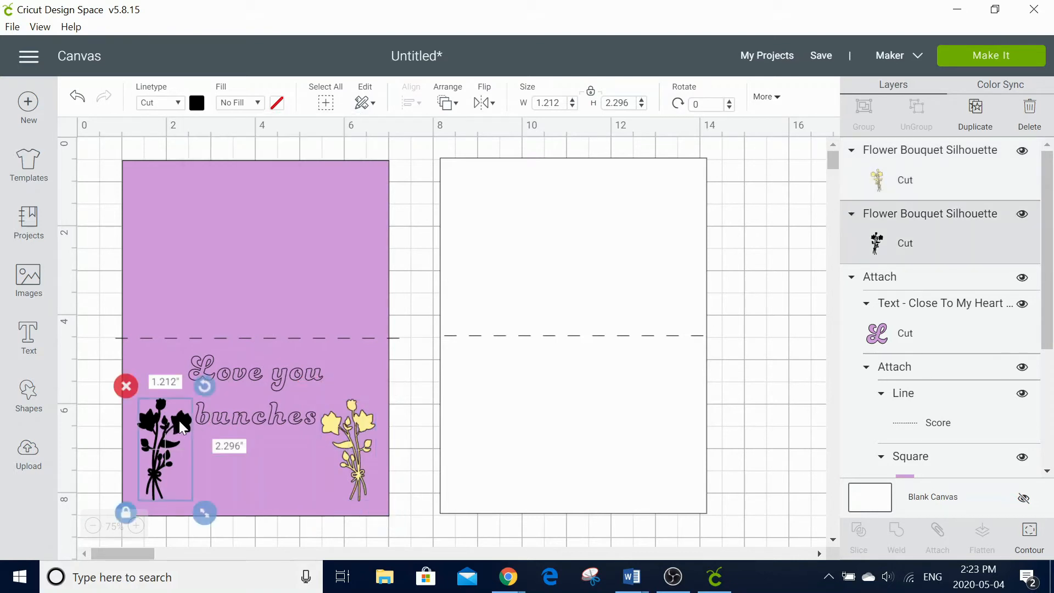
left_click(197, 103)
left_click(276, 161)
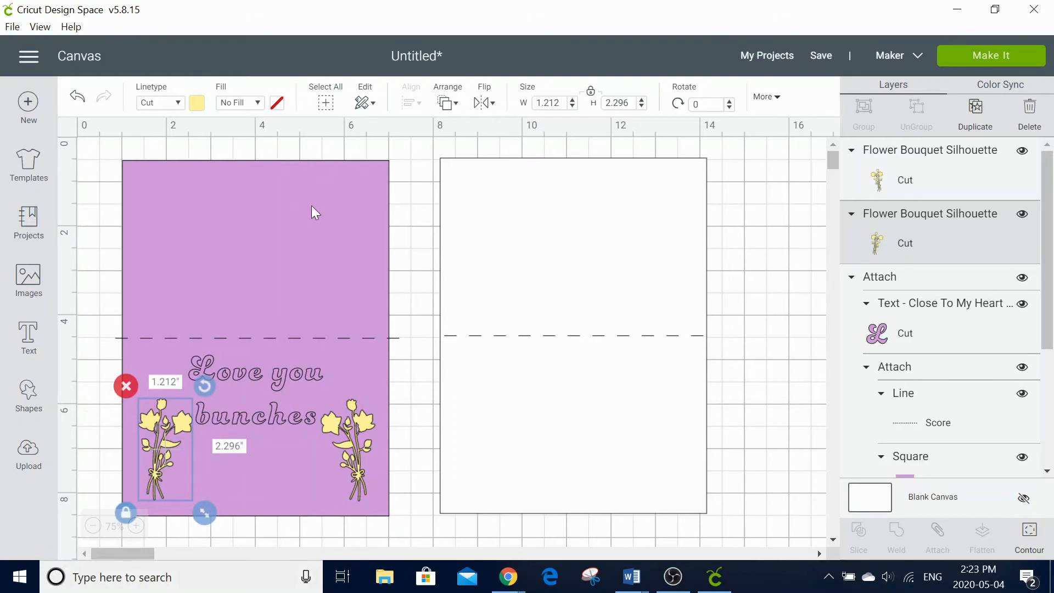
left_click(395, 292)
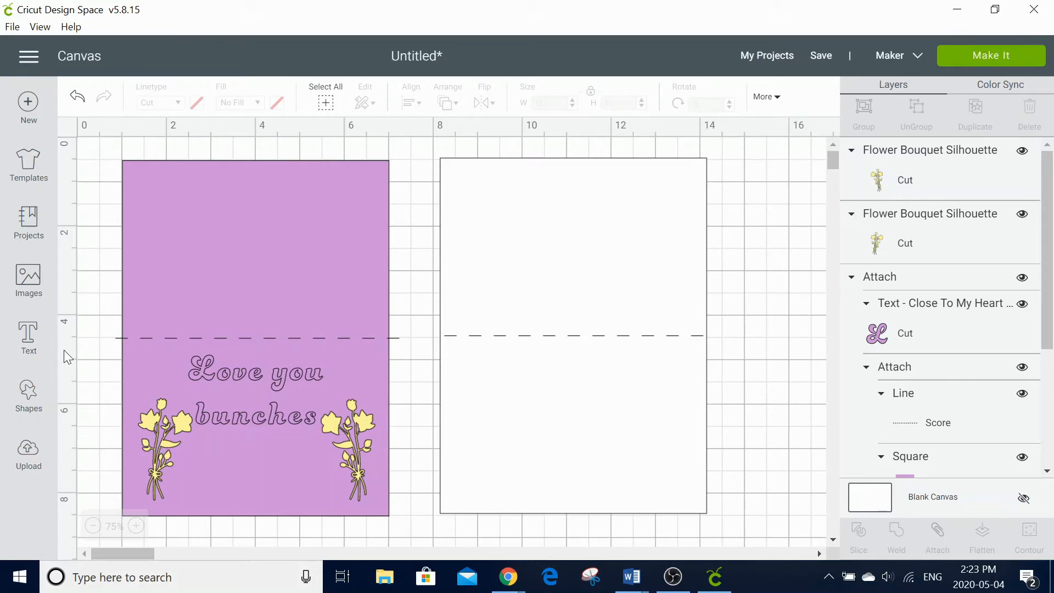
Add a text reading "Happy Mother's Day", followed after a blank line by "Love" and the sender's first name
left_click(31, 336)
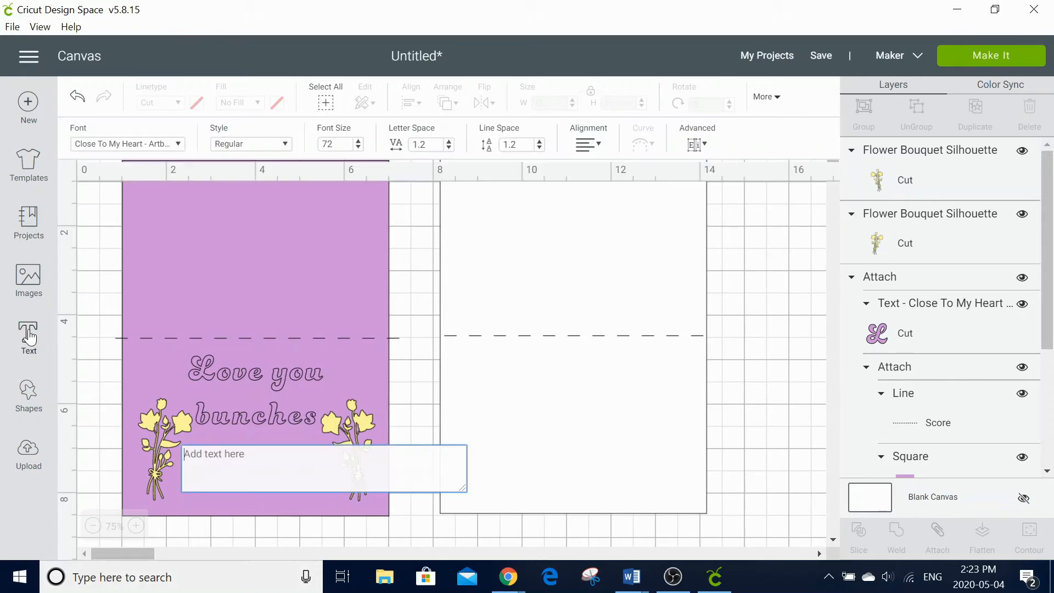
type("Ha")
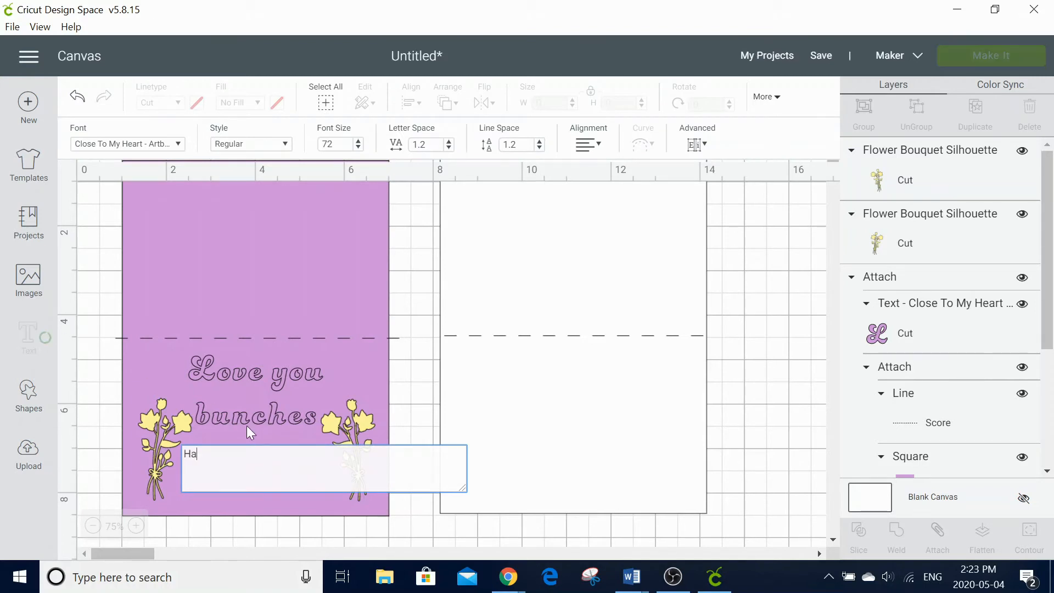
type("ppy Mother's ")
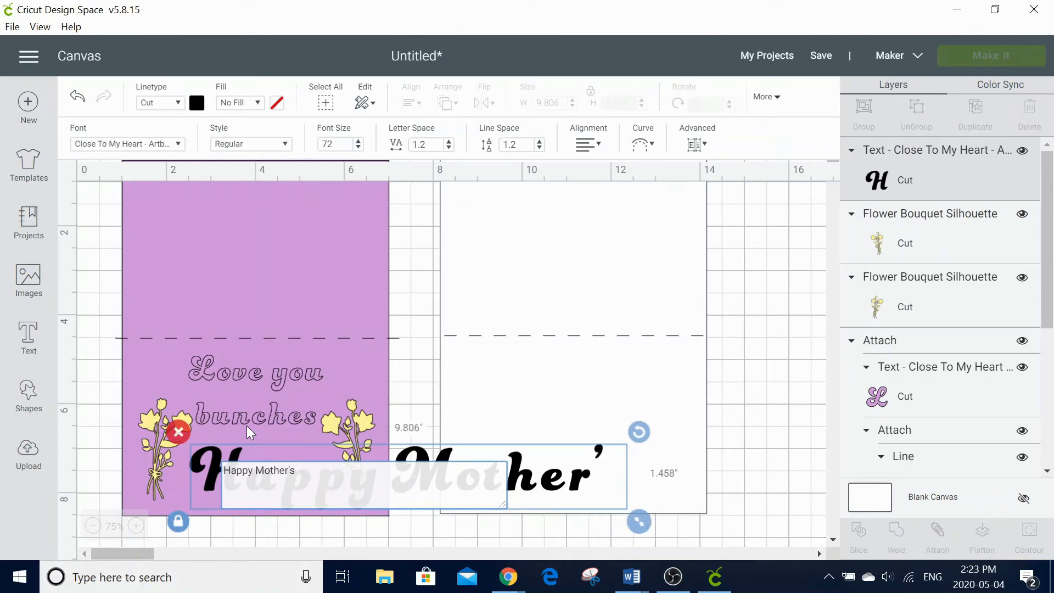
type("Day")
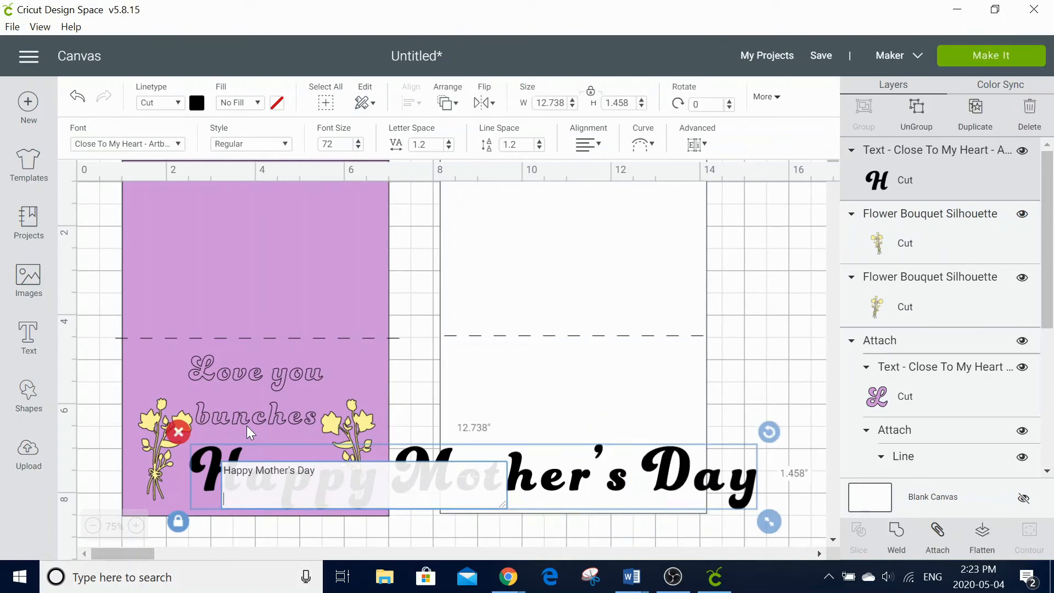
key("Return")
key("Return")
type("Love Laura")
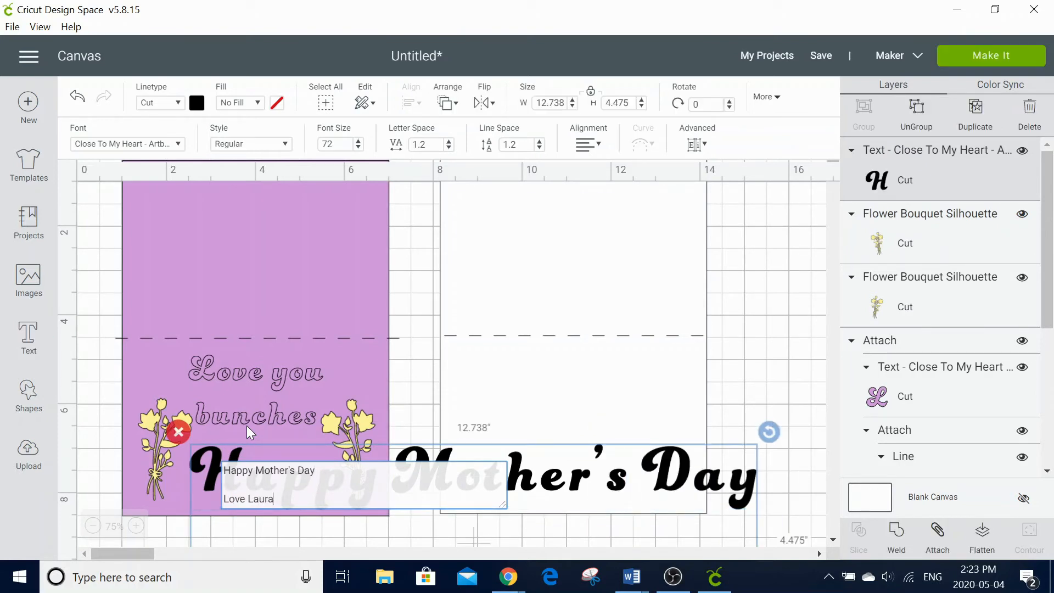
Center-align the lines of the Mother's Day text and move it up over the white rectangle's lower half
left_click(583, 146)
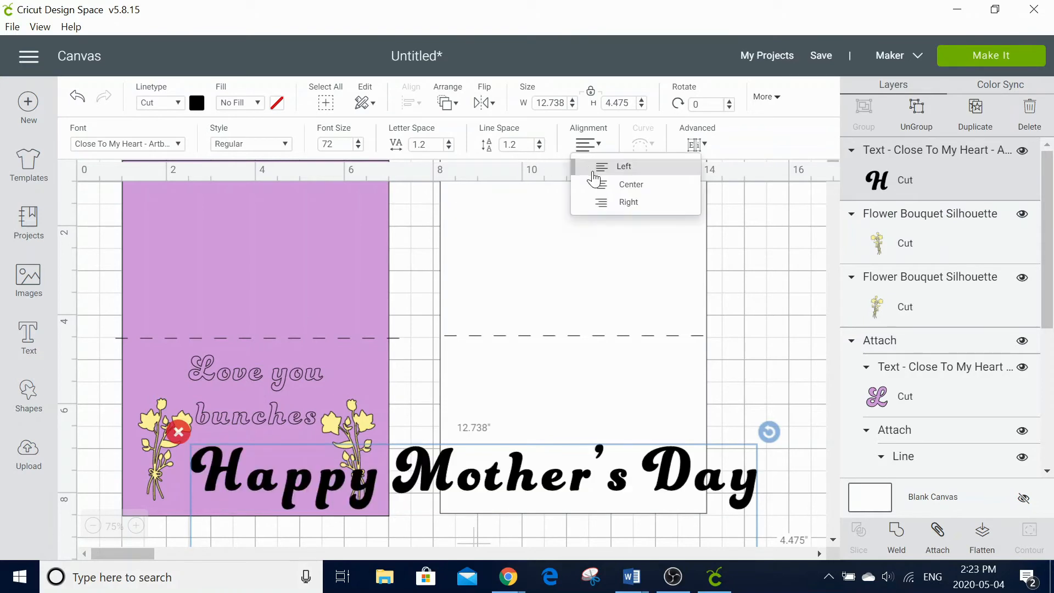
left_click(610, 186)
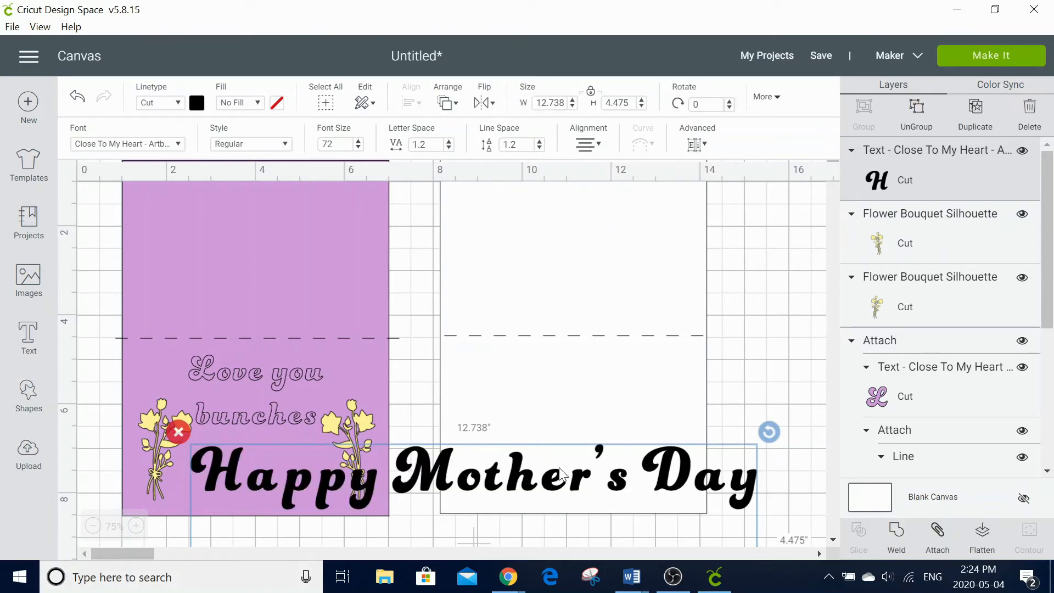
left_click_drag(560, 473, 567, 379)
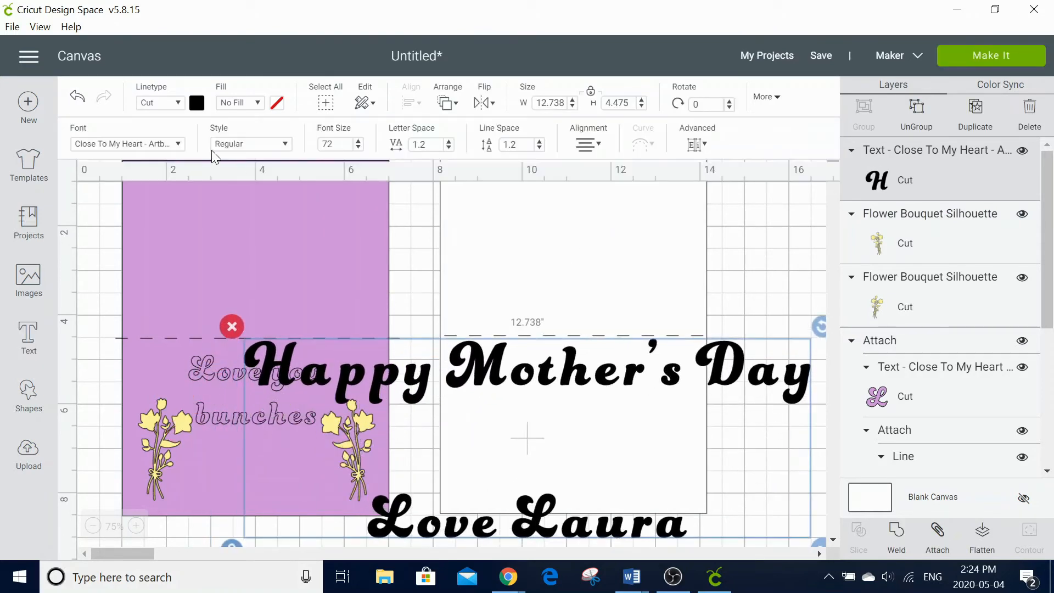
Filter the fonts to Writing and apply the Heart Attack font to the Mother's Day text
left_click(183, 144)
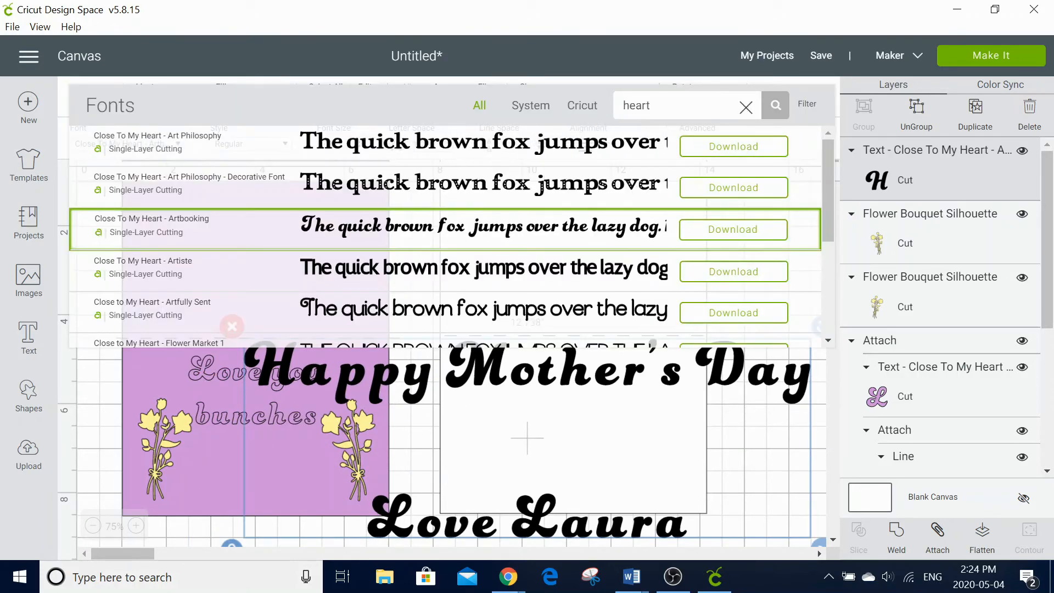
left_click(803, 113)
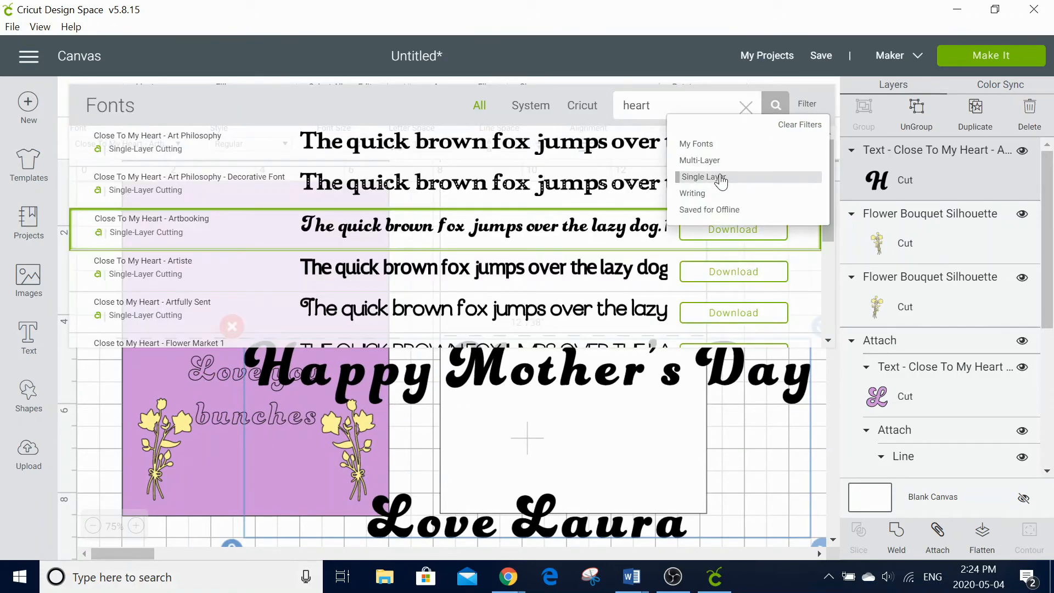
left_click(723, 177)
left_click(807, 106)
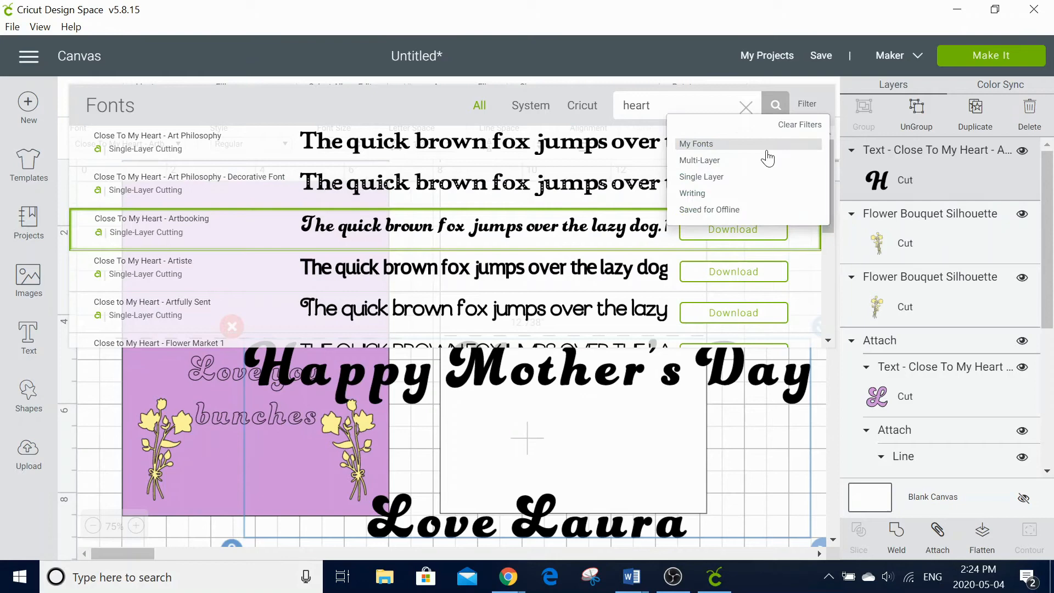
left_click(718, 193)
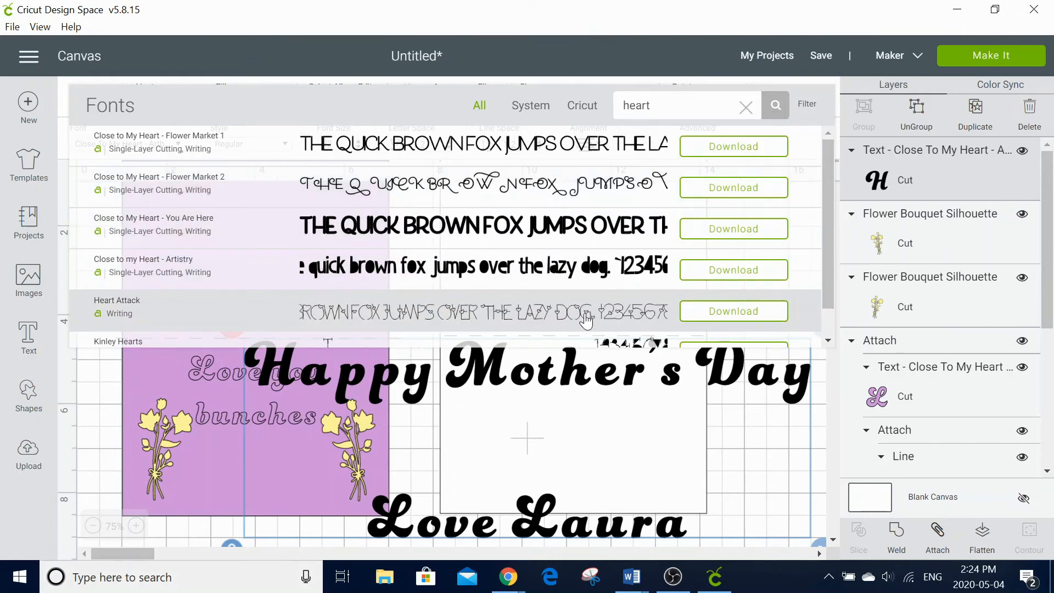
left_click(586, 322)
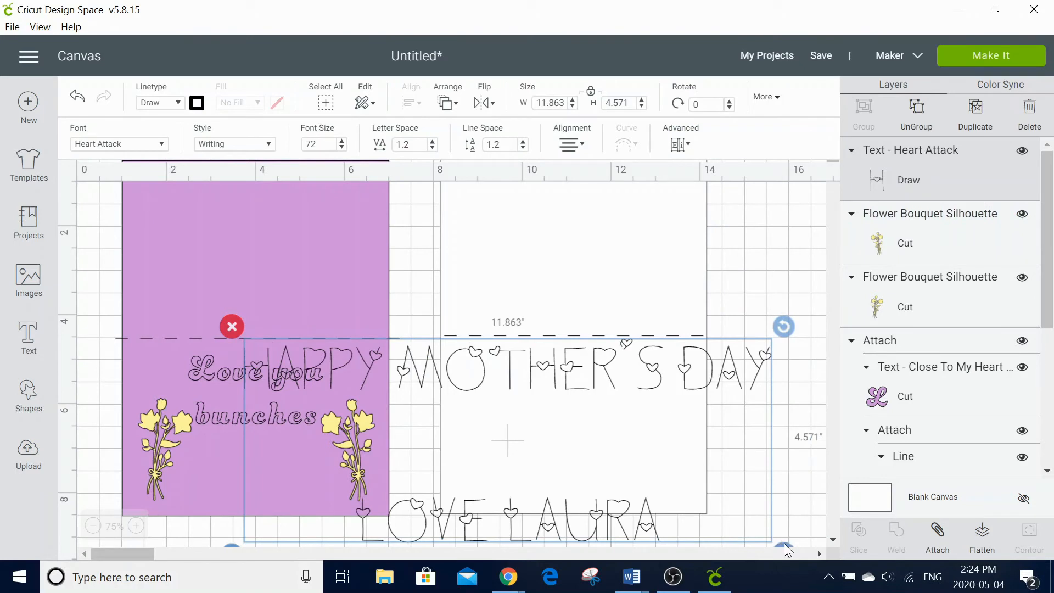
Set the Mother's Day text's width to 5.5 inches and place it over the lower half of the white insert
left_click_drag(784, 542, 587, 454)
left_click_drag(555, 366, 697, 381)
left_click_drag(736, 496, 685, 475)
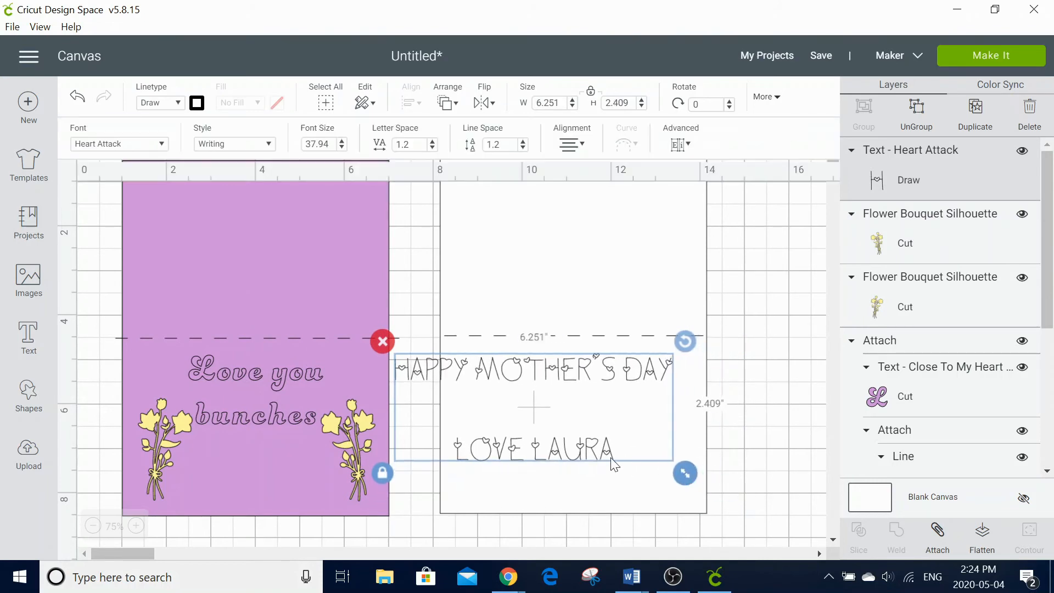
left_click_drag(604, 465, 652, 484)
left_click_drag(561, 104, 404, 107)
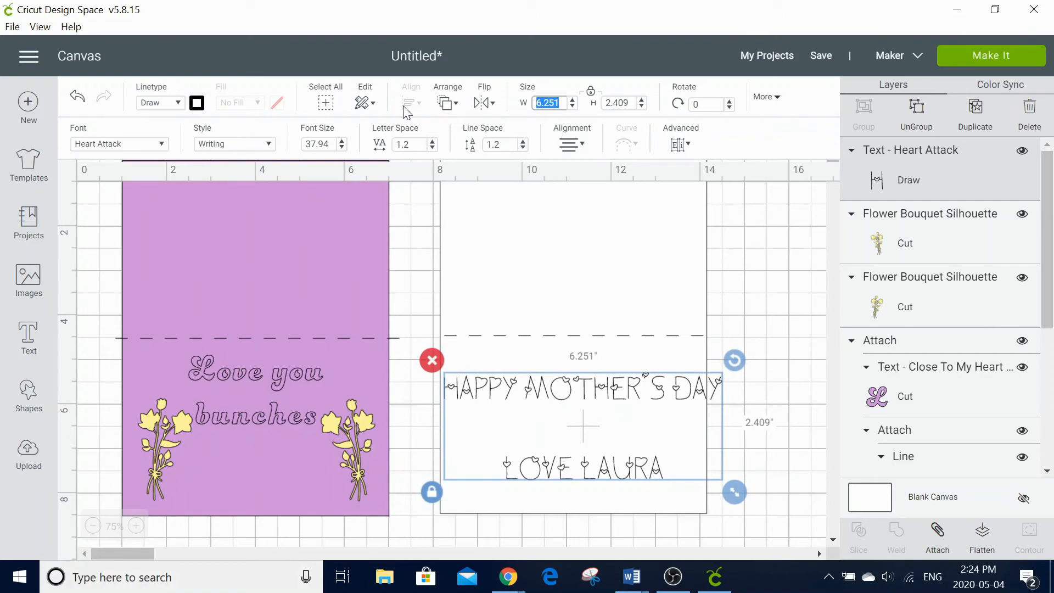
type("5.5")
key("Return")
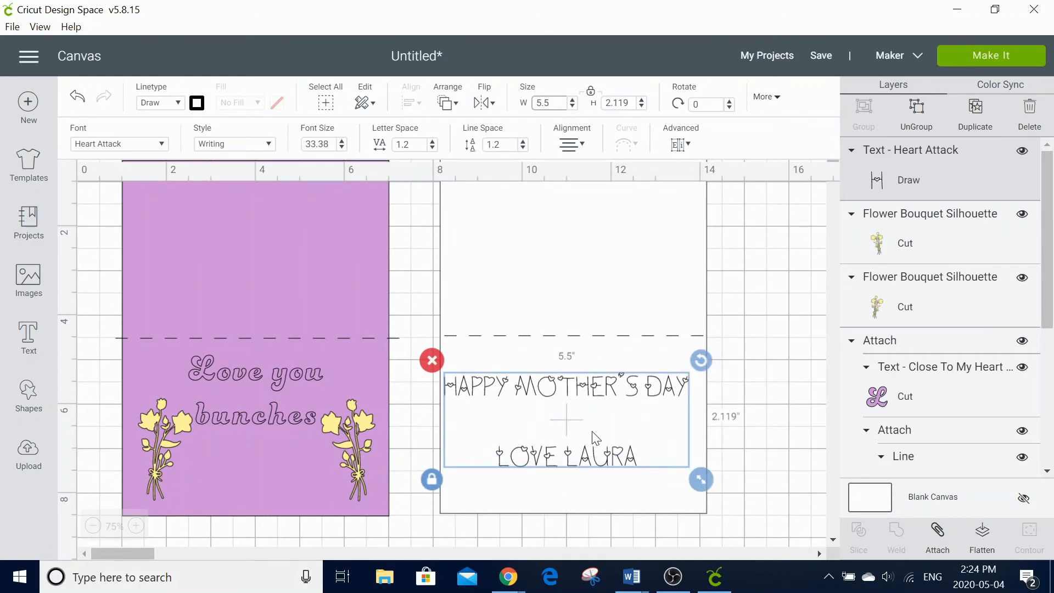
Center the Mother's Day text horizontally on the white insert
left_click(625, 295)
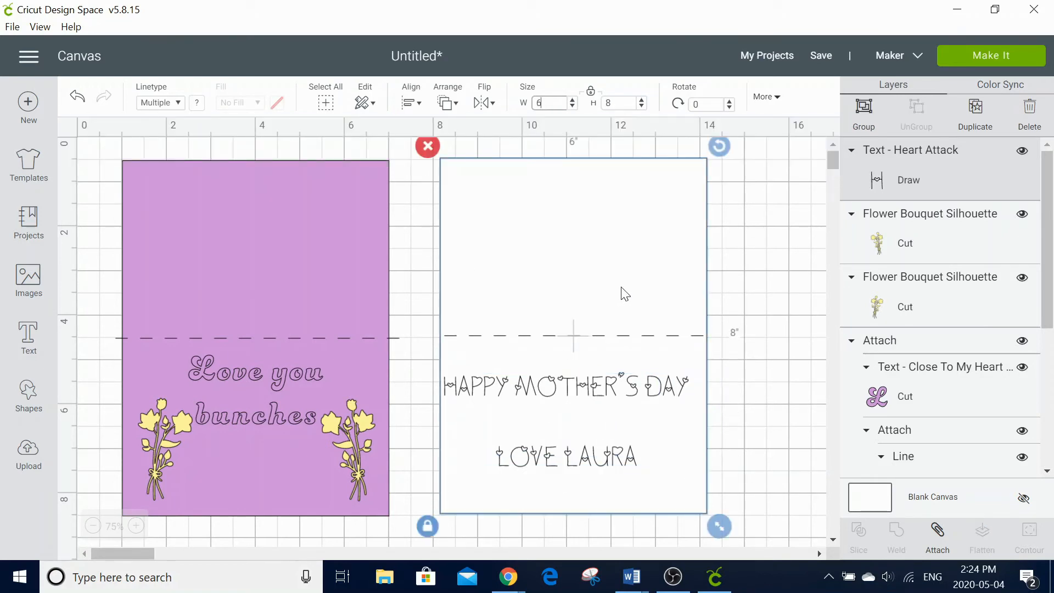
left_click(412, 103)
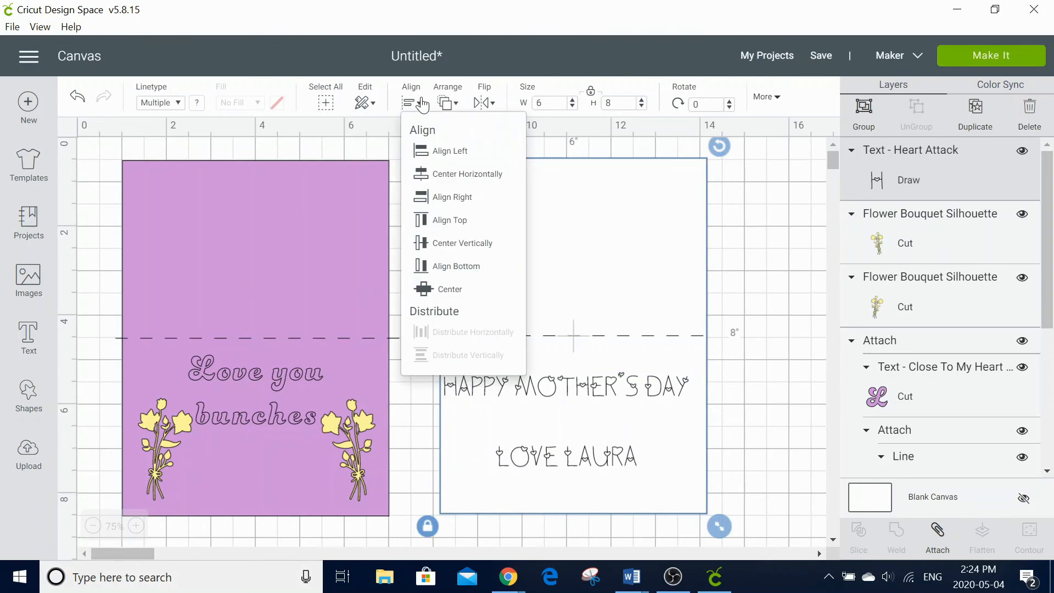
left_click(429, 173)
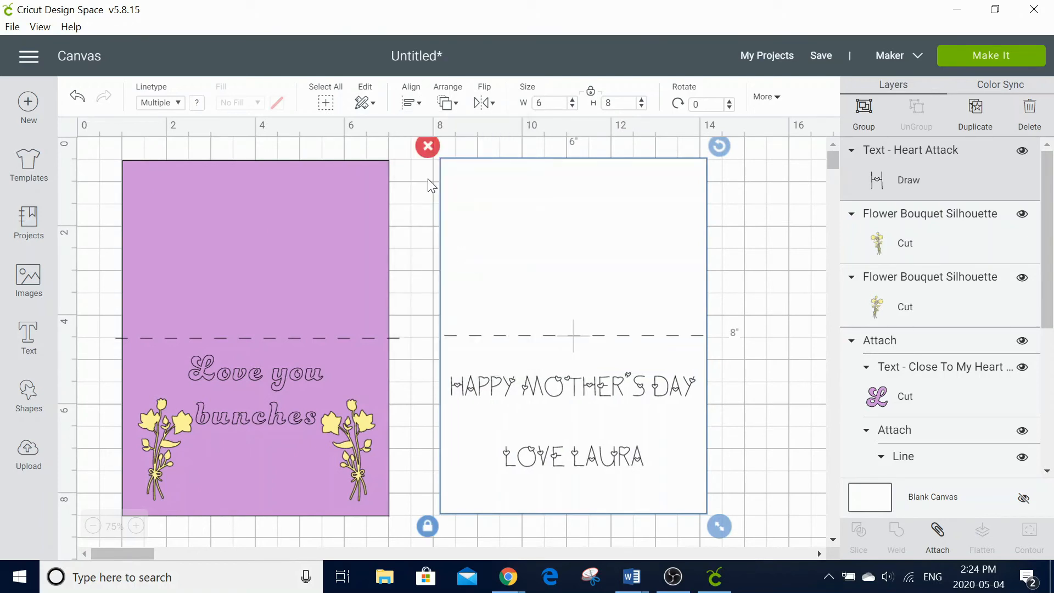
left_click(790, 377)
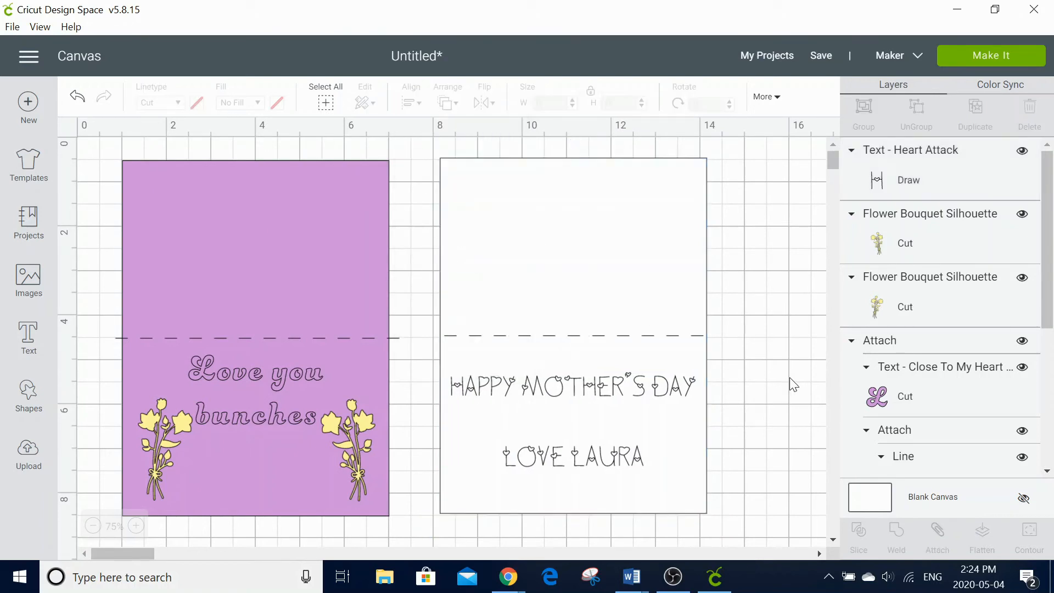
Search the image library for "heart", keeping the Cut Only filter
left_click(28, 395)
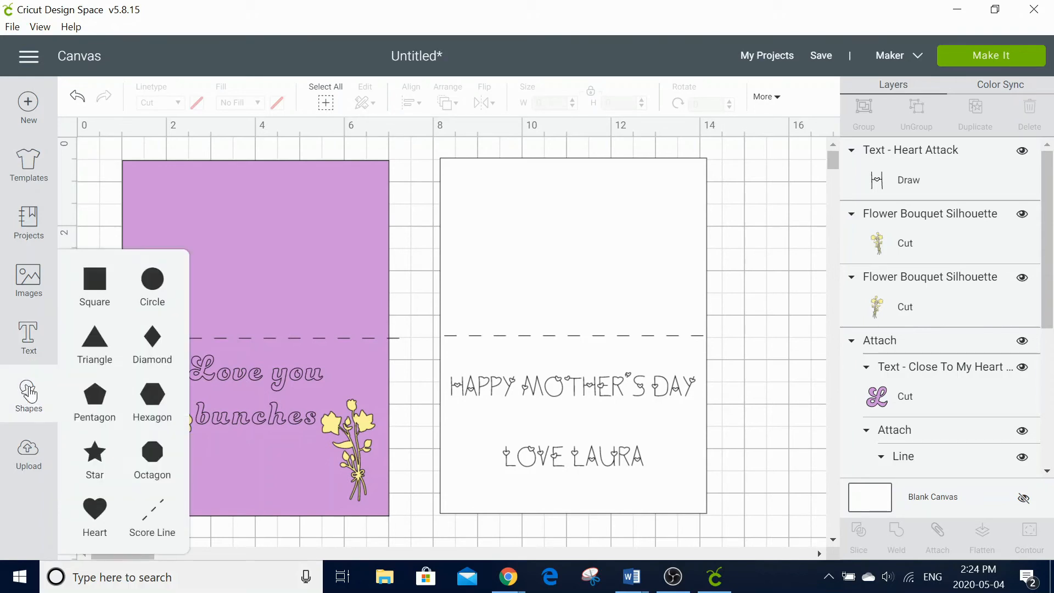
left_click(34, 273)
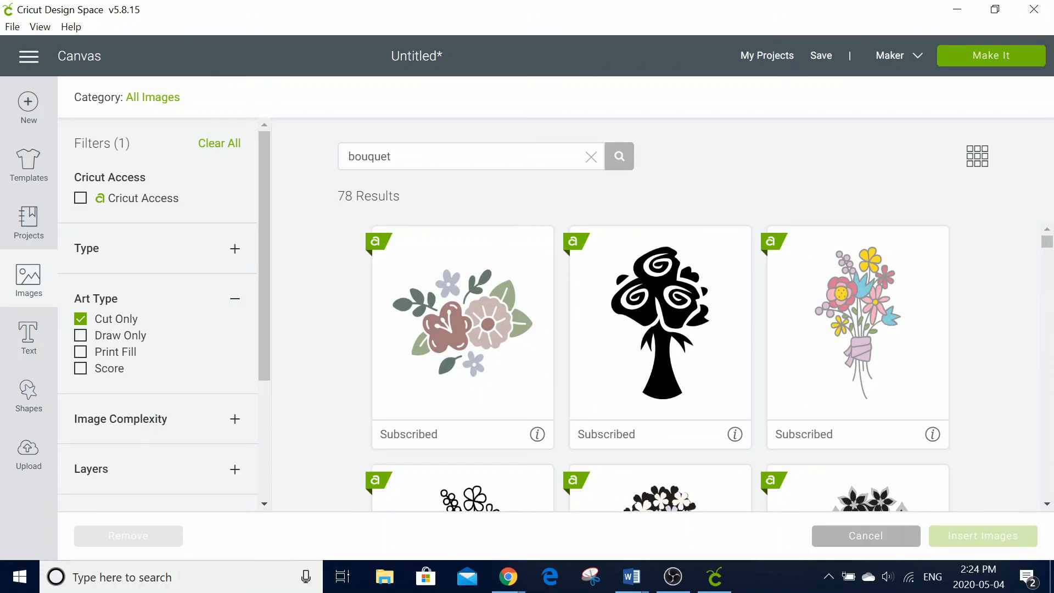
left_click_drag(405, 157, 183, 148)
type("heart")
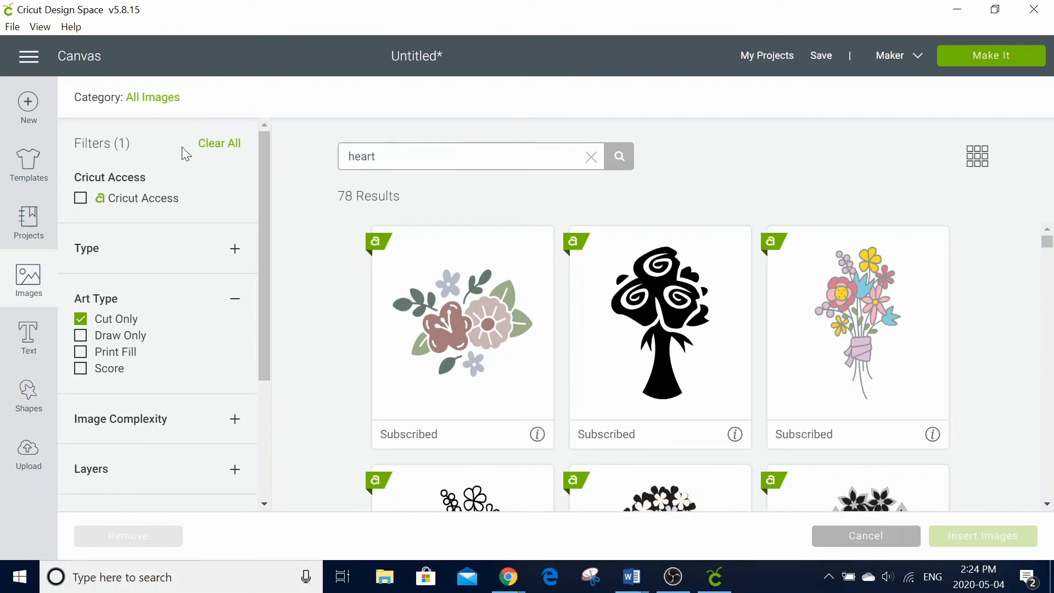
key("Return")
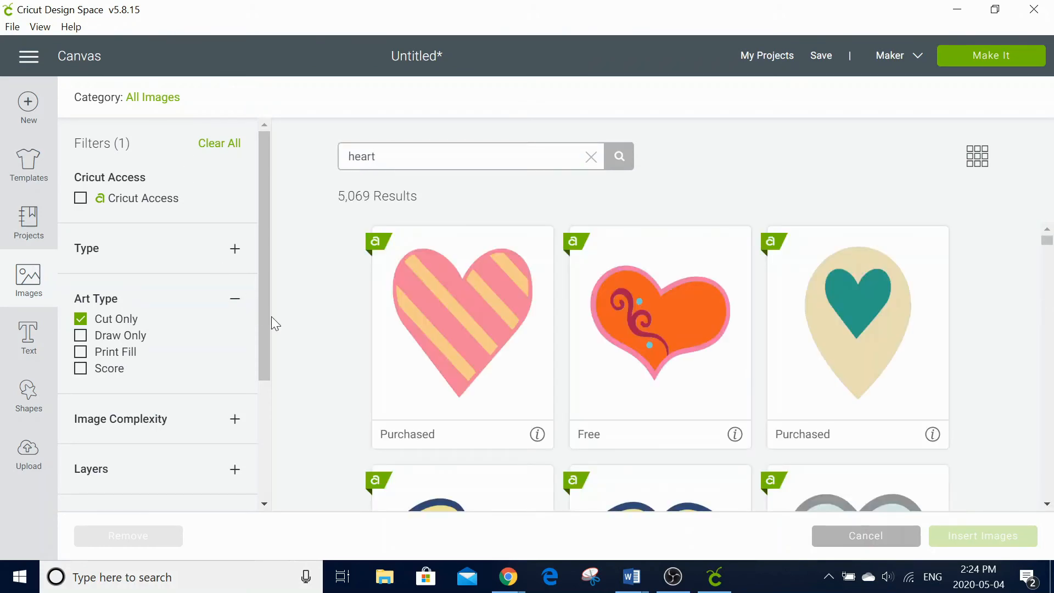
Insert the dark heart with swirl cutouts, shrunk to about 1.06 inches wide and placed beside the white insert
scroll(1047, 255, "down", 5)
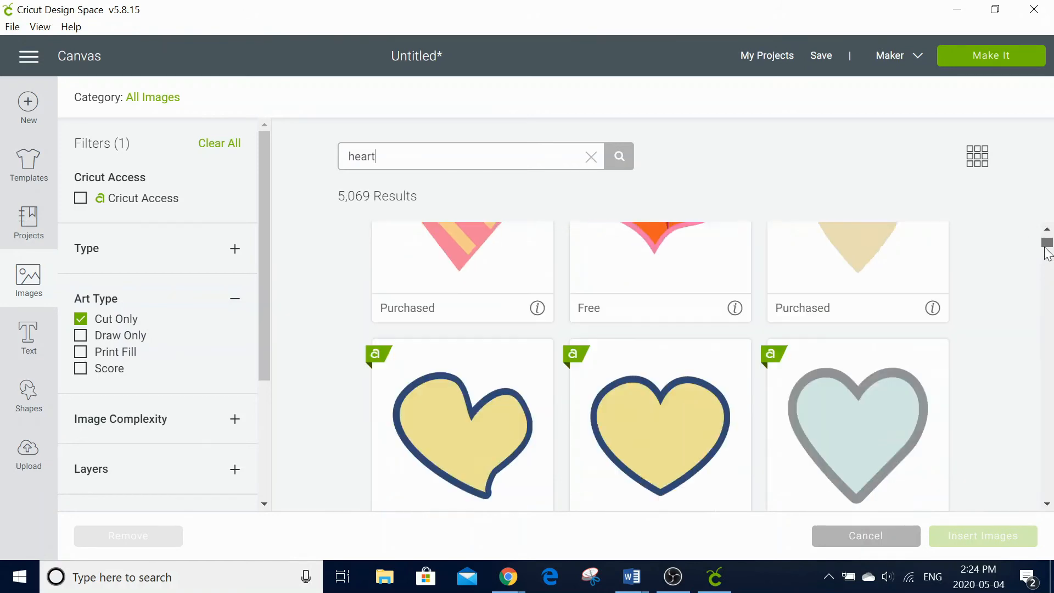
left_click_drag(1048, 255, 1052, 319)
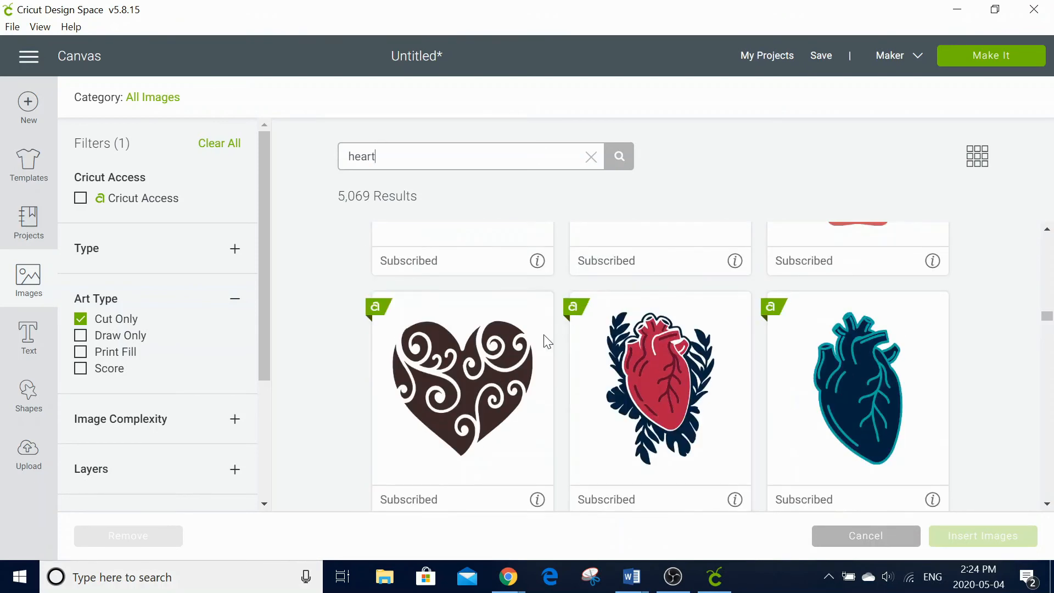
left_click(541, 349)
left_click(960, 541)
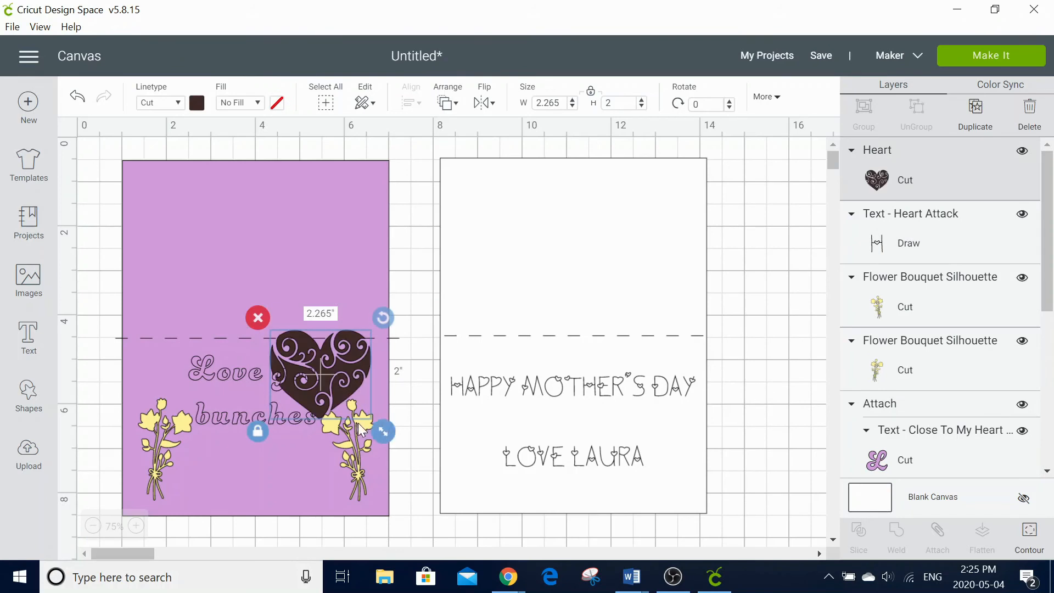
left_click_drag(358, 423, 331, 409)
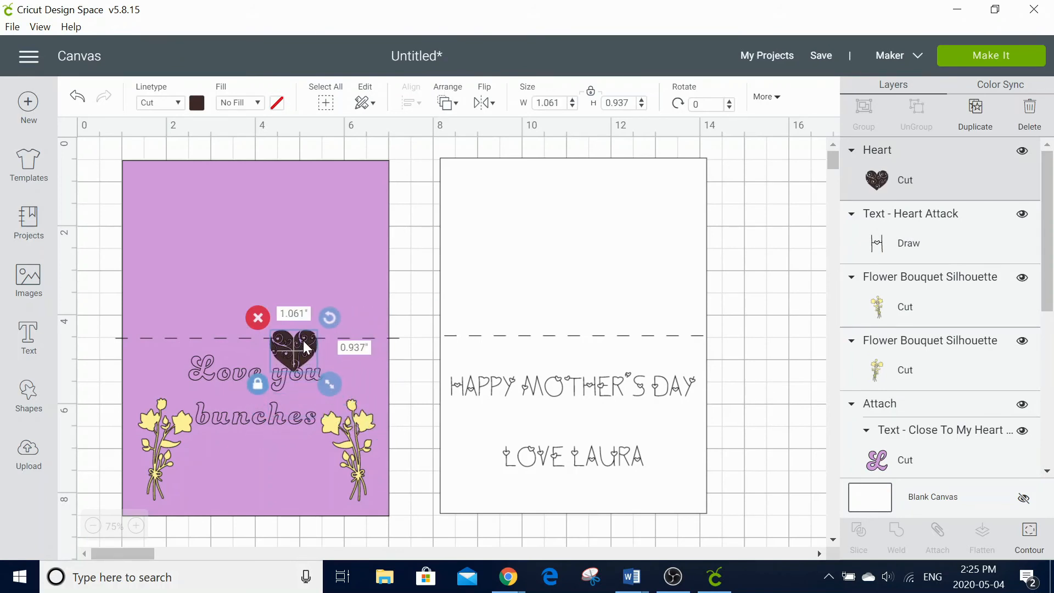
left_click_drag(305, 341, 737, 347)
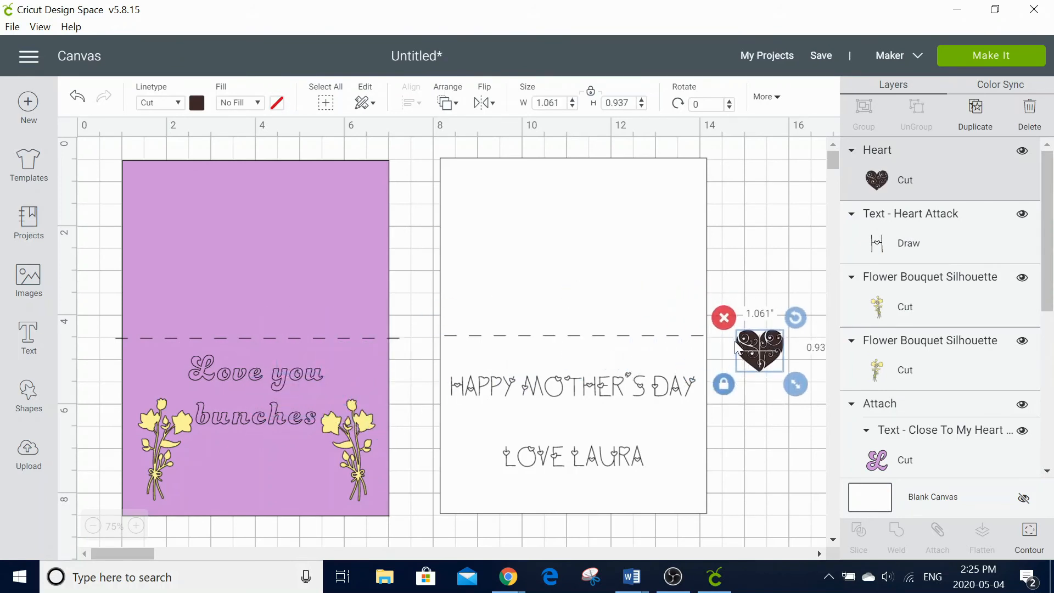
Attach the Mother's Day text to the scored white insert
left_click(611, 399)
left_click(612, 286, "shift")
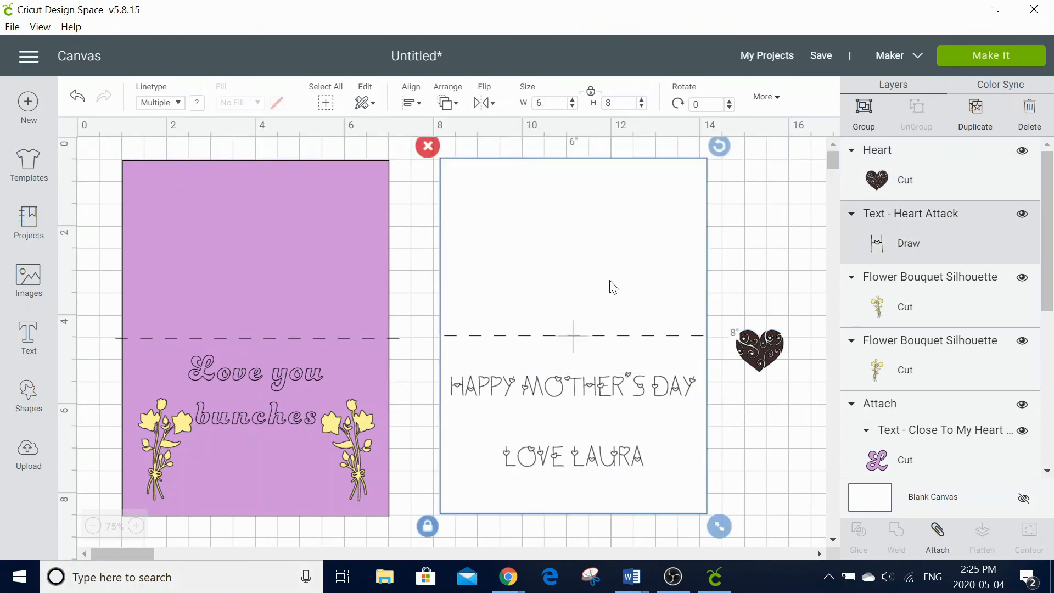
left_click(937, 536)
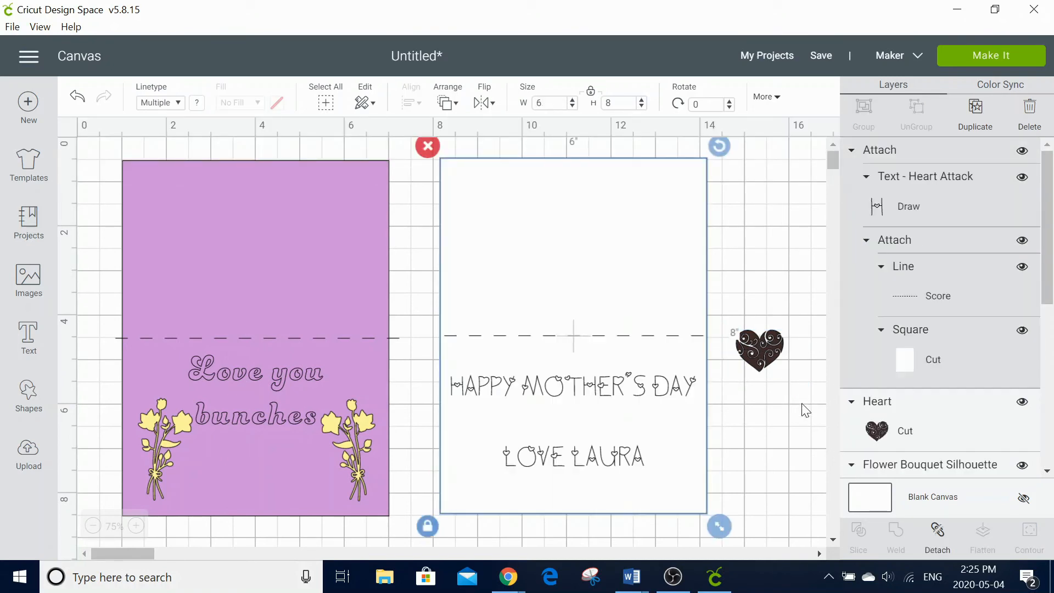
Bring the heart to the front and place it between the two greeting lines at about 0.89 inches wide
left_click_drag(772, 362, 613, 426)
left_click_drag(583, 430, 735, 406)
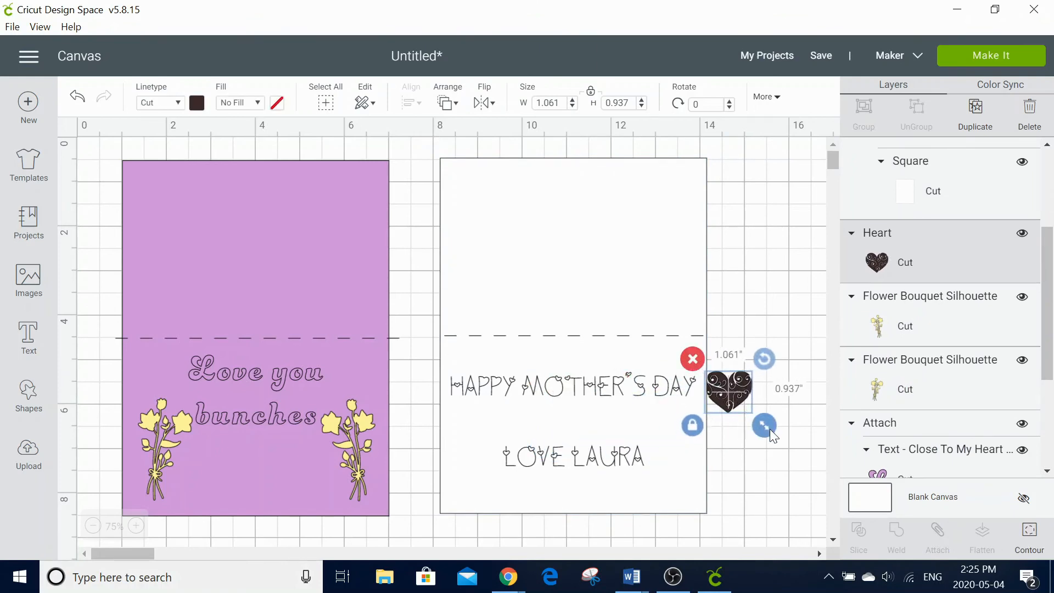
right_click(721, 391)
left_click(747, 411)
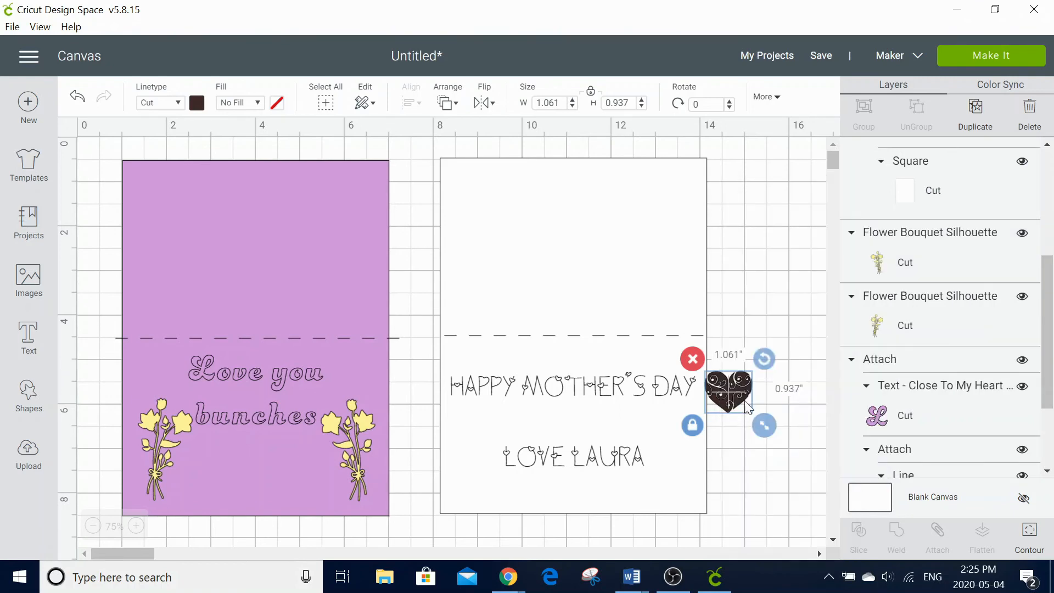
left_click_drag(764, 425, 583, 418)
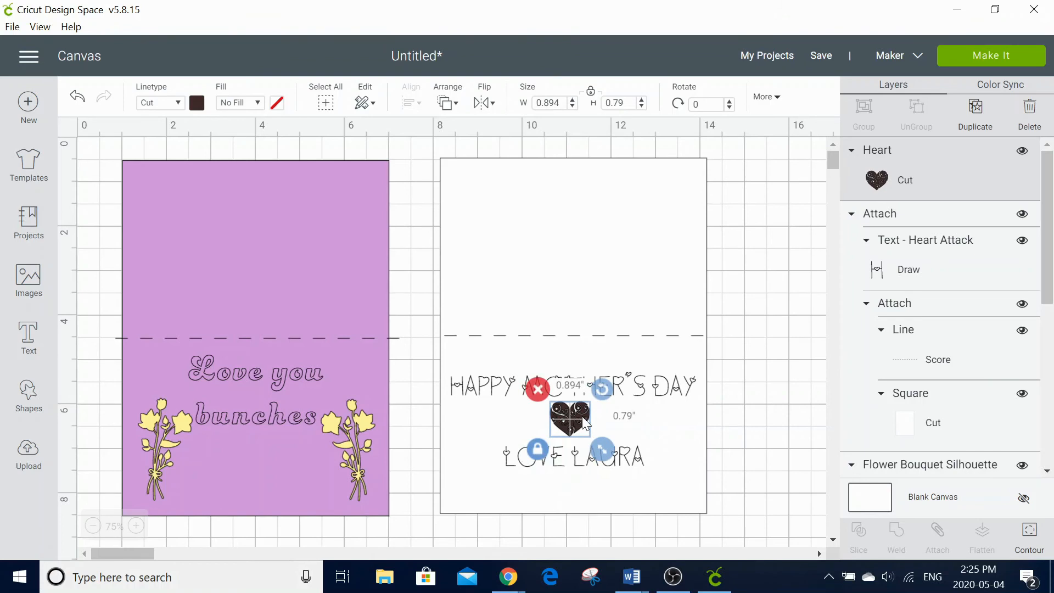
Change the heart's material color to light green
left_click(197, 103)
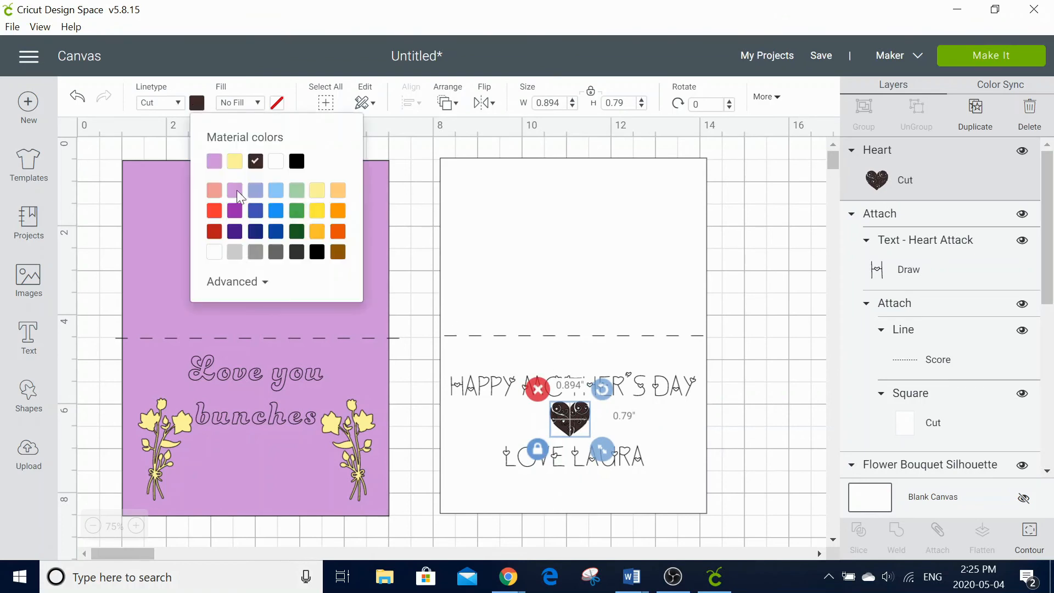
left_click(296, 190)
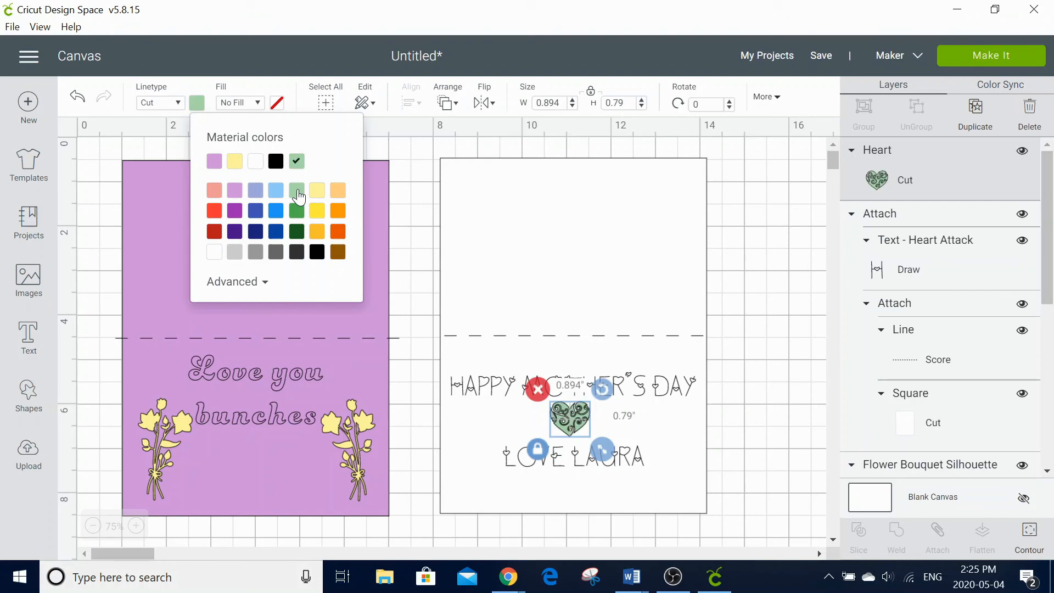
left_click(743, 338)
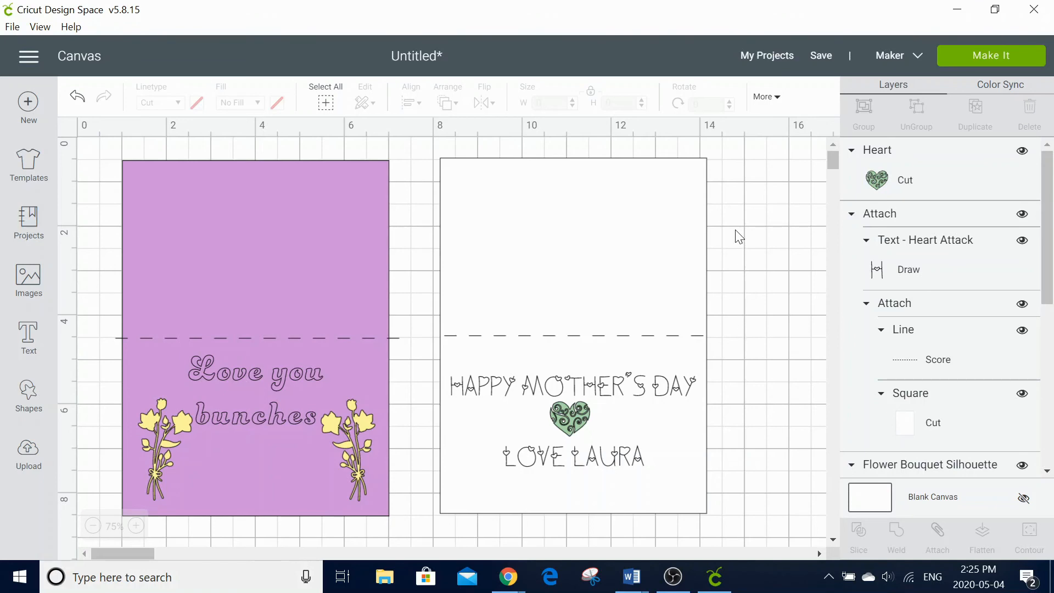
Save the project under the name "card", leaving it public
left_click(818, 57)
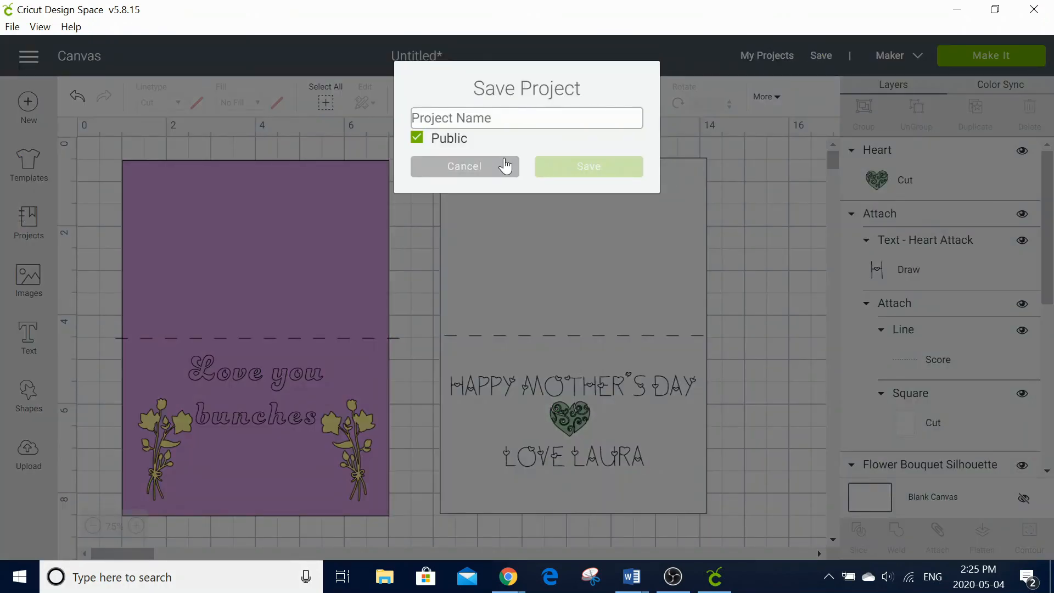
type("card")
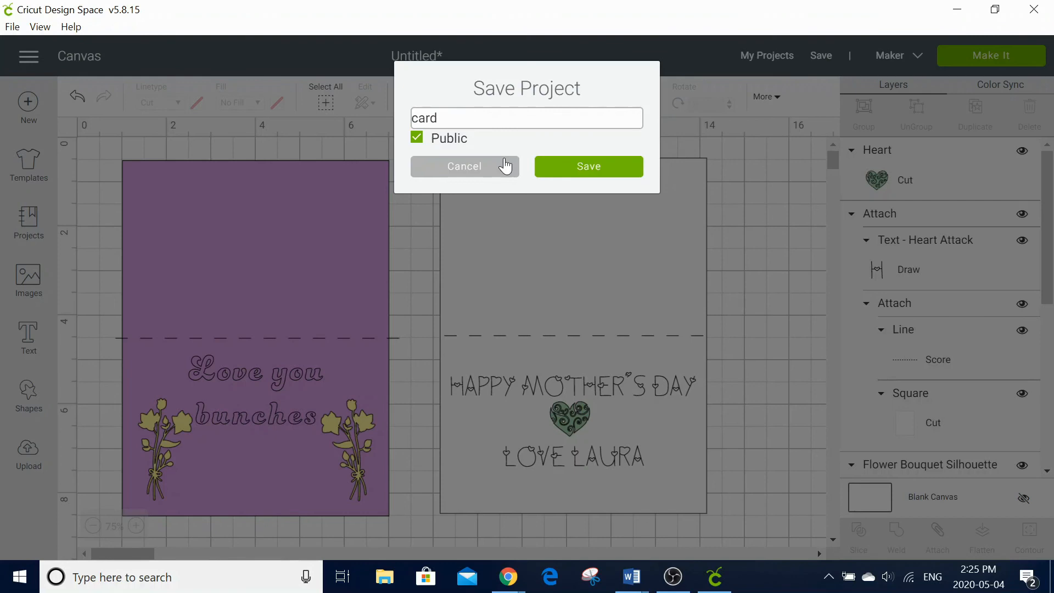
left_click(580, 166)
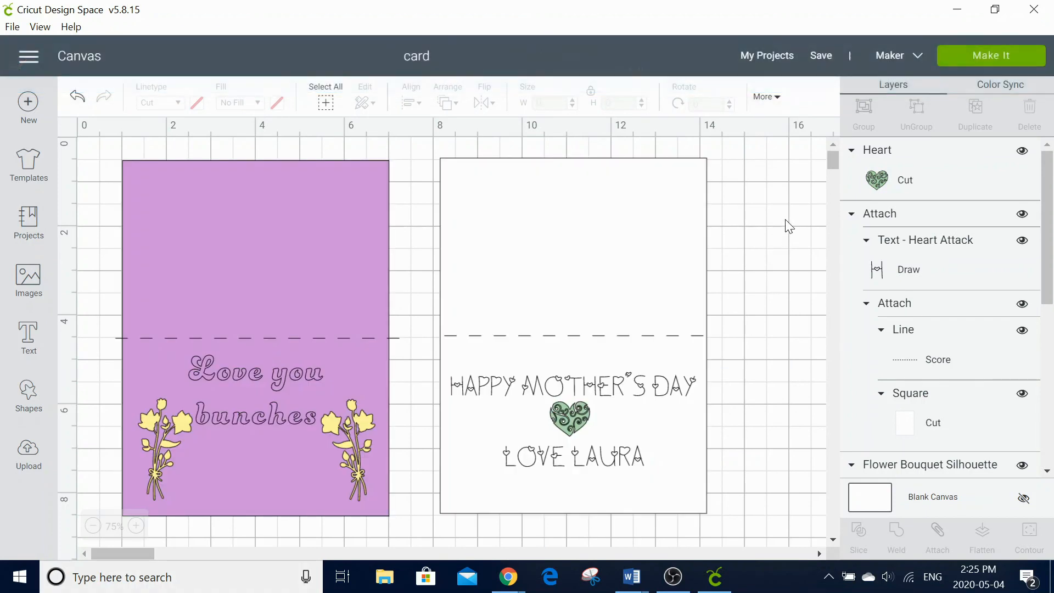
Send the project to mat preparation and preview the mats for the white insert, bouquets, heart and purple card
left_click(991, 57)
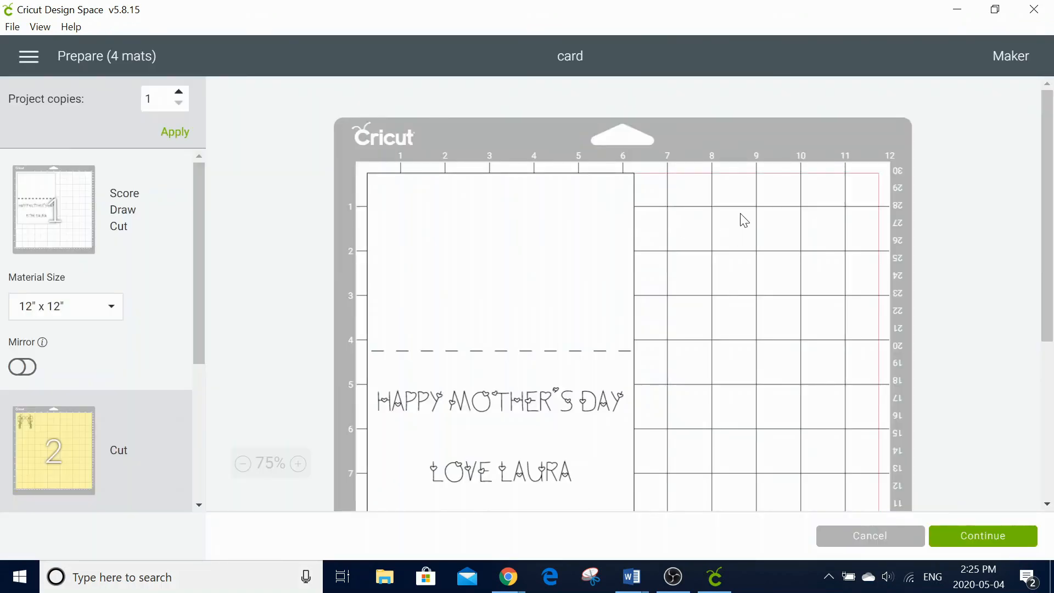
mouse_move(1048, 217)
left_mouse_down()
mouse_move(1048, 269)
mouse_move(1048, 234)
left_mouse_up()
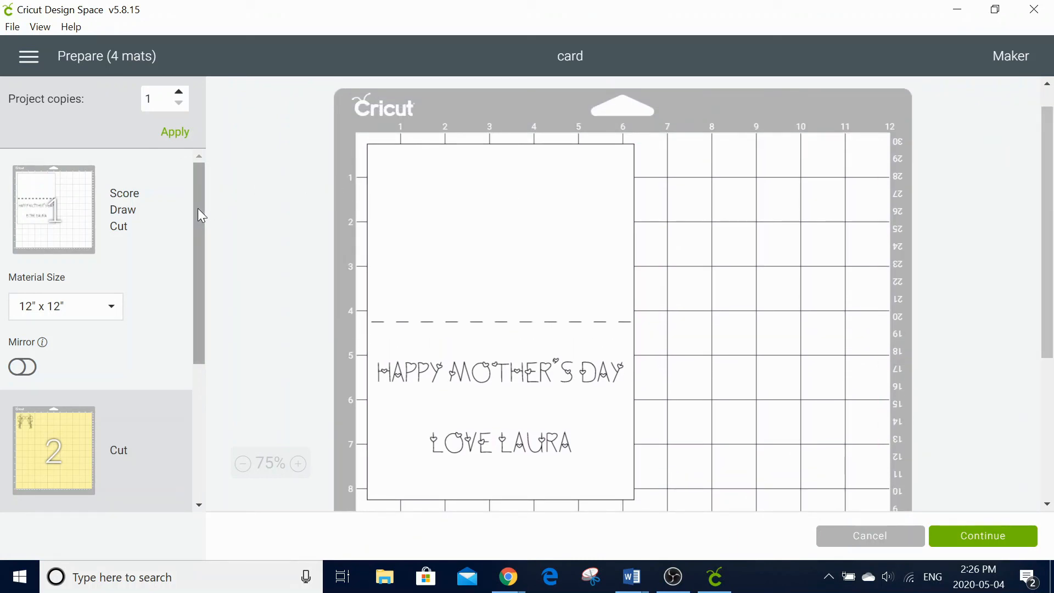
left_click_drag(202, 215, 196, 293)
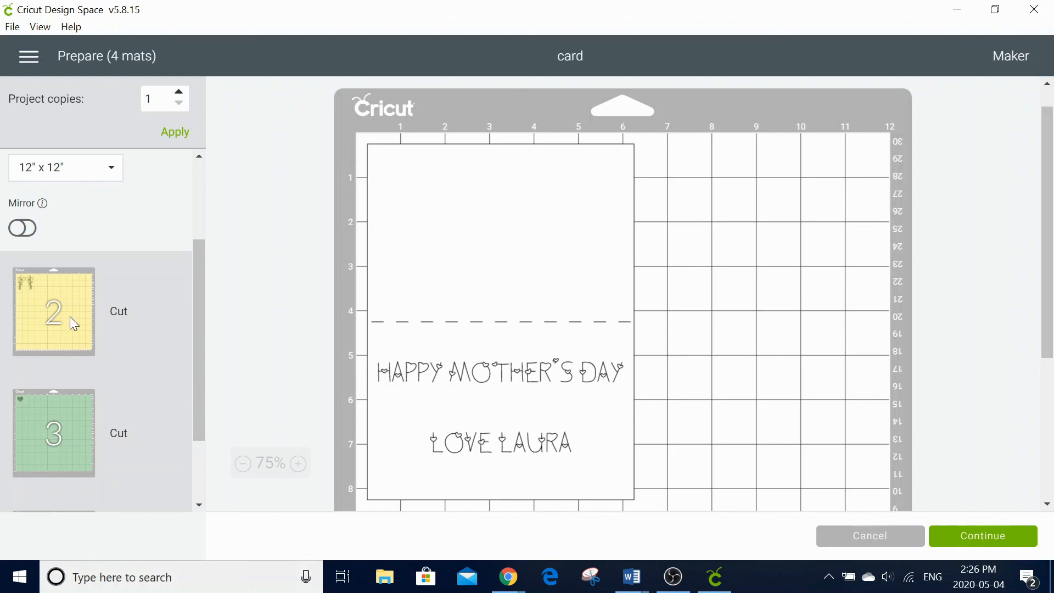
left_click(71, 317)
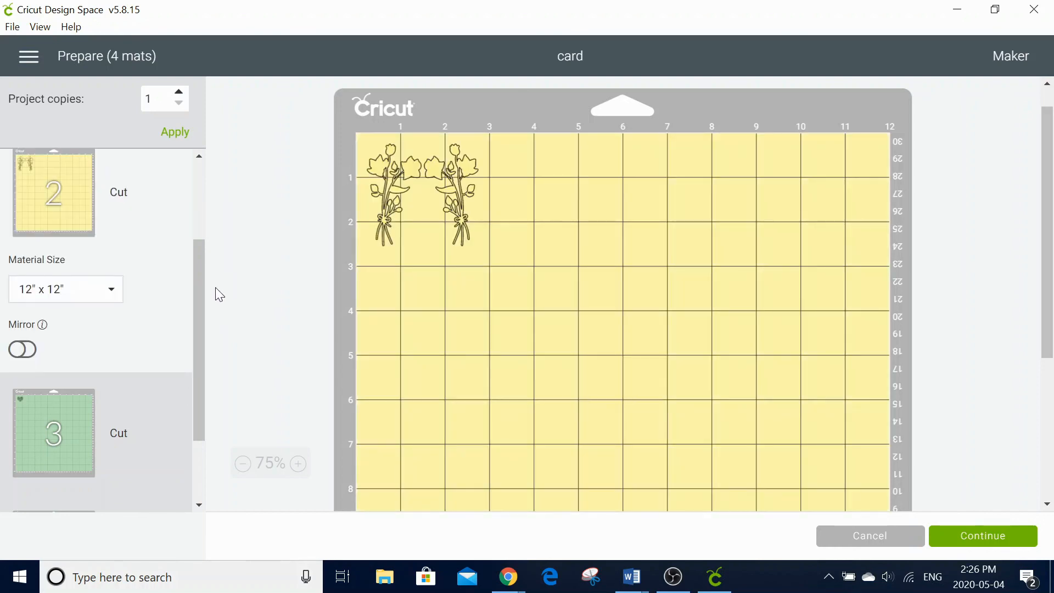
left_click(53, 427)
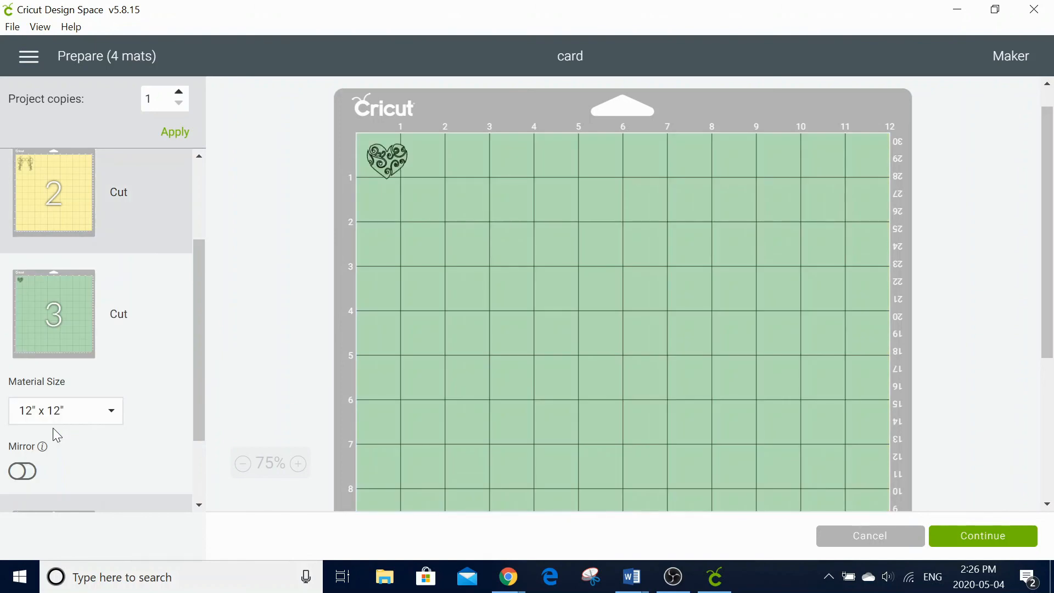
left_click_drag(199, 351, 200, 437)
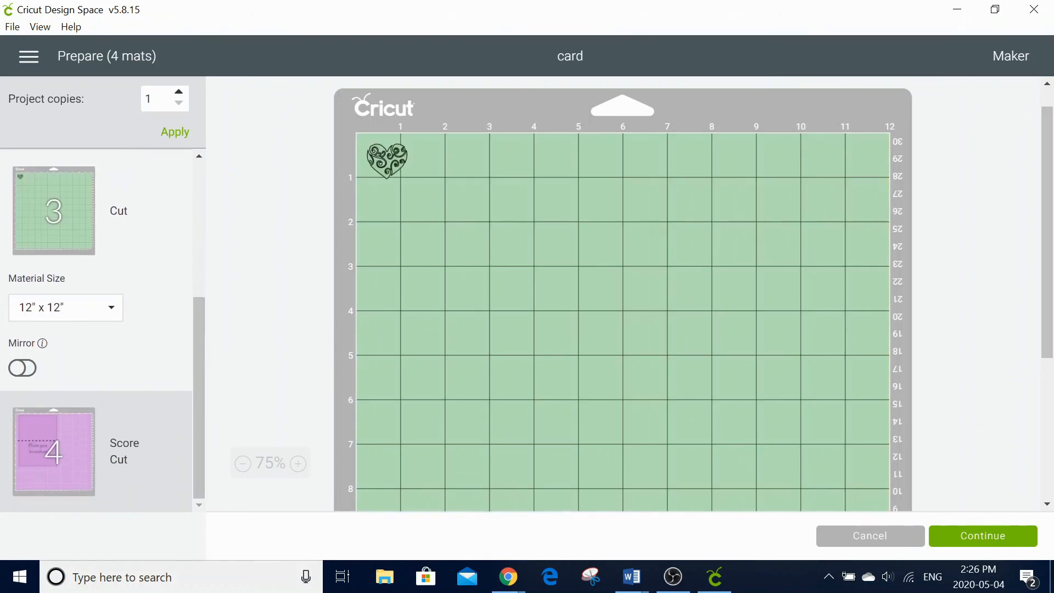
left_click(55, 467)
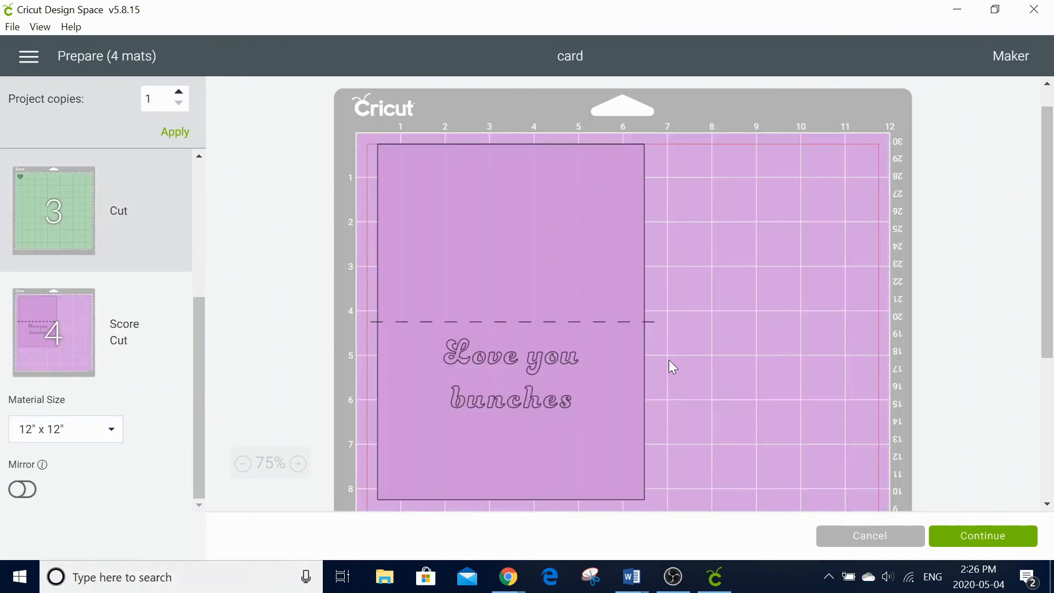